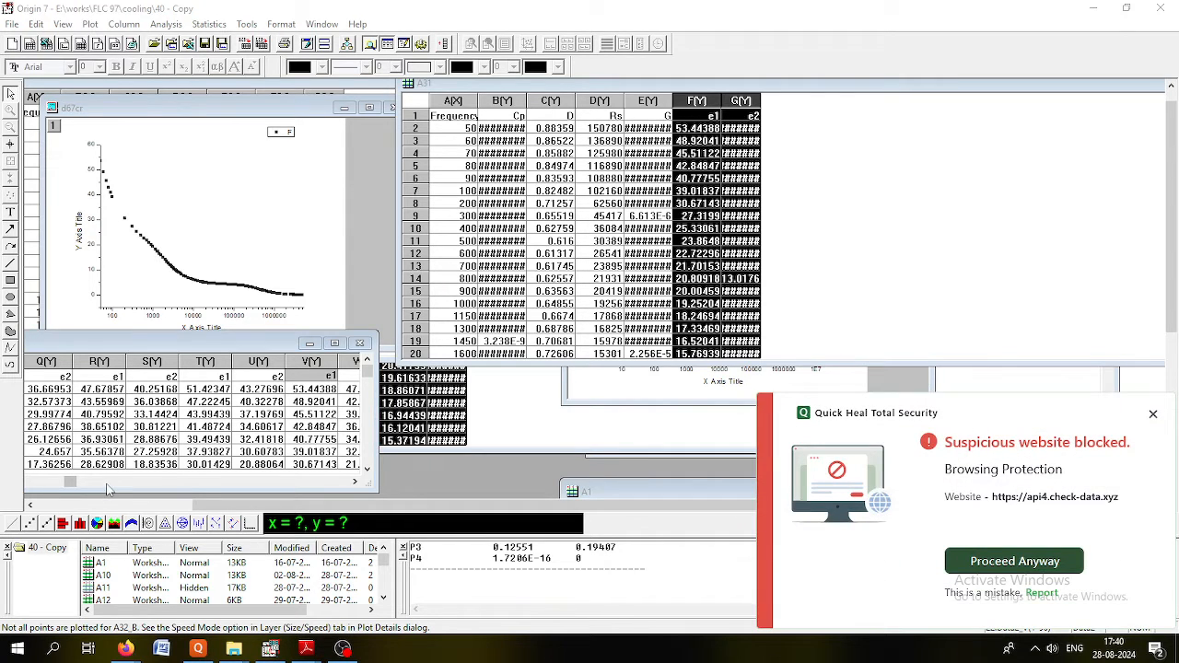
# - Append the project 72.OPJ from the cooling folder to the current project, using the current folder instead of a new one
pyautogui.click(107, 485)
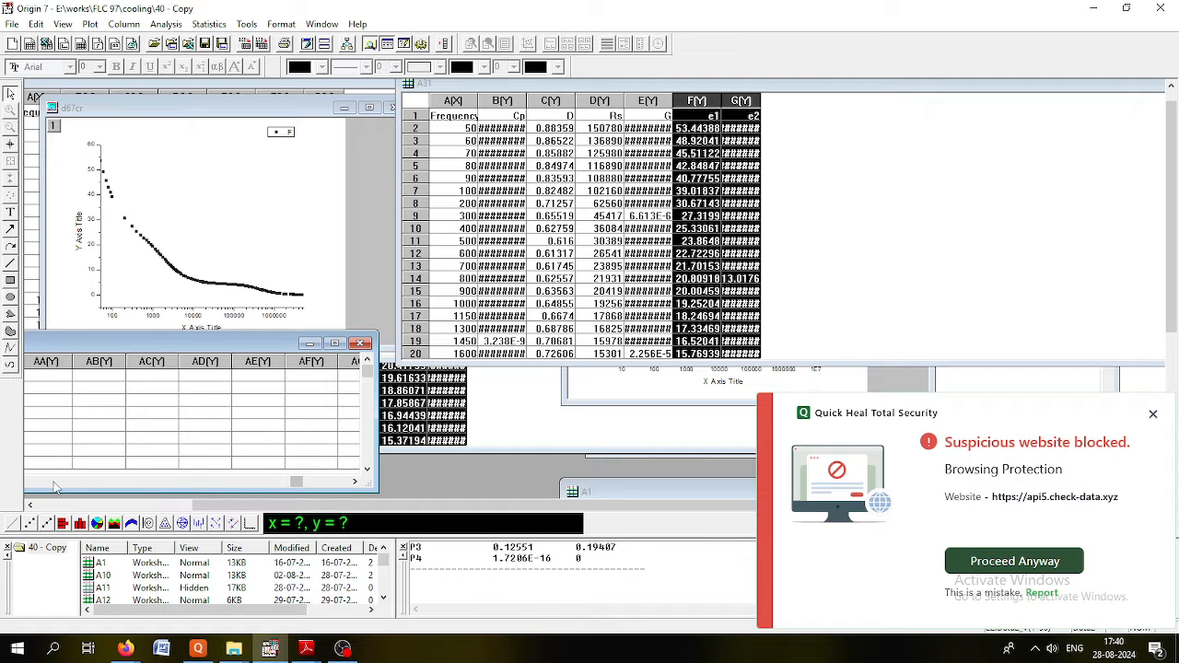
pyautogui.click(183, 482)
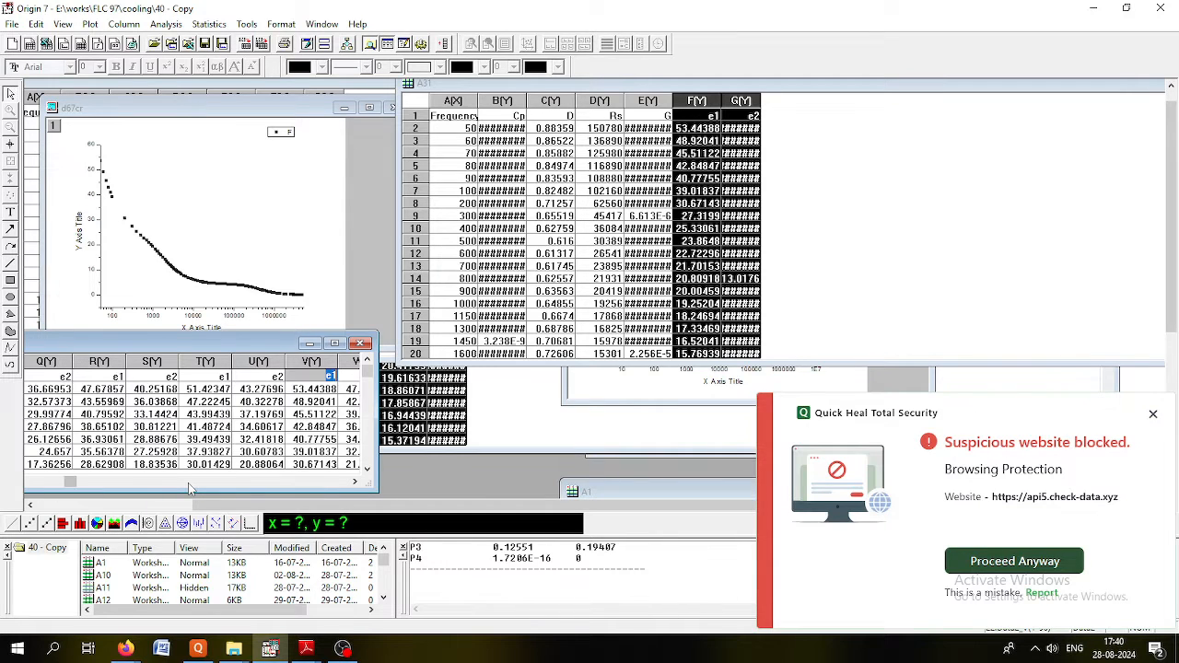
pyautogui.click(355, 484)
pyautogui.click(355, 484)
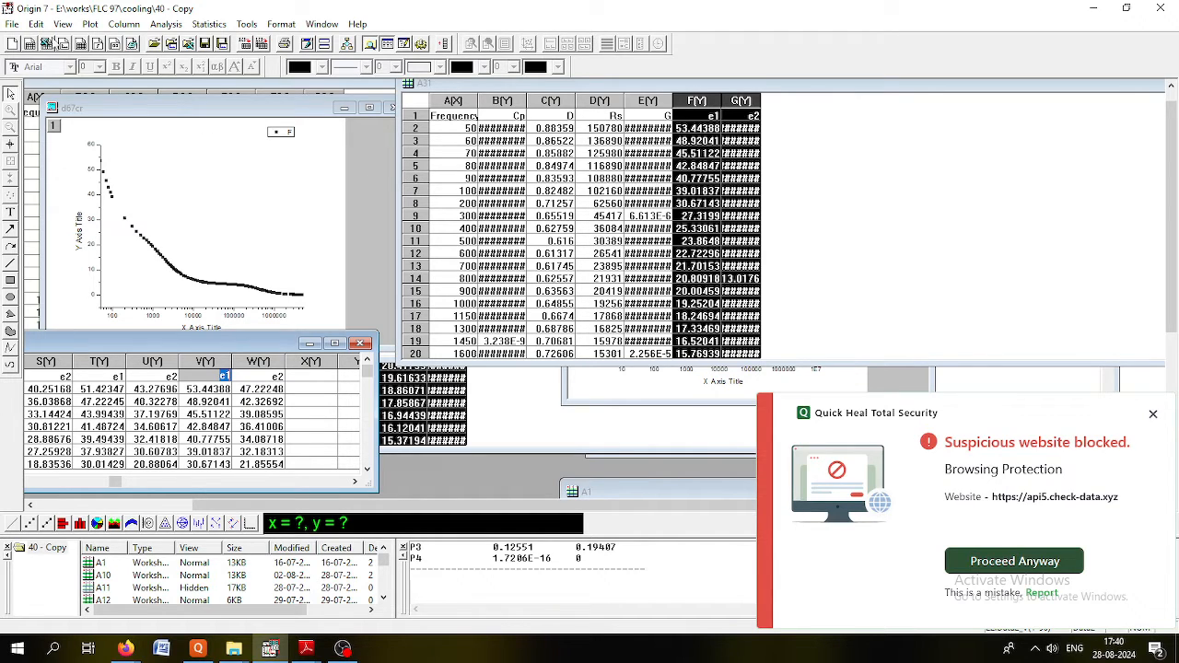
pyautogui.click(13, 25)
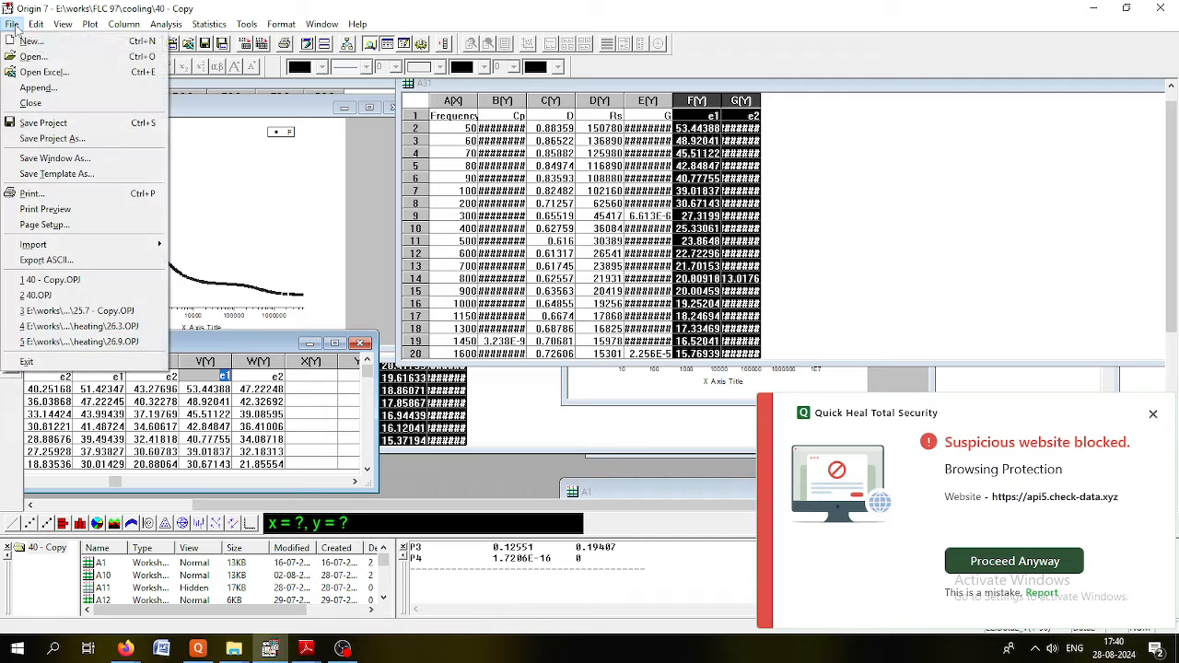
pyautogui.click(44, 87)
pyautogui.scroll(-3, 540, 295)
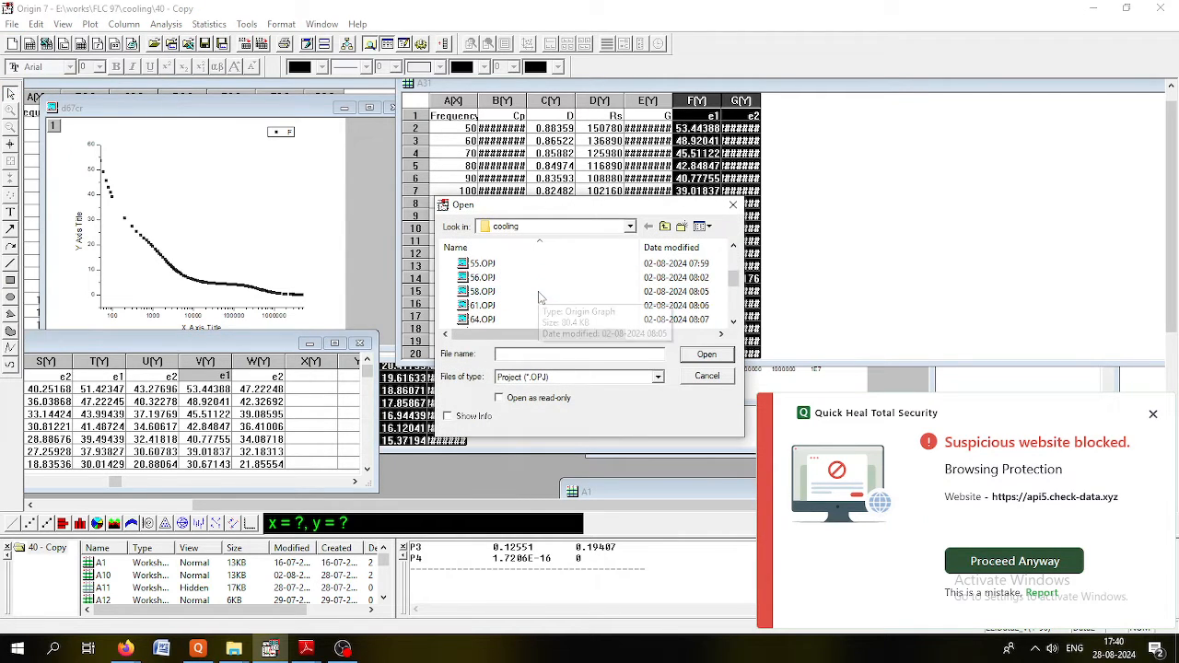
pyautogui.scroll(-1, 539, 297)
pyautogui.click(504, 321)
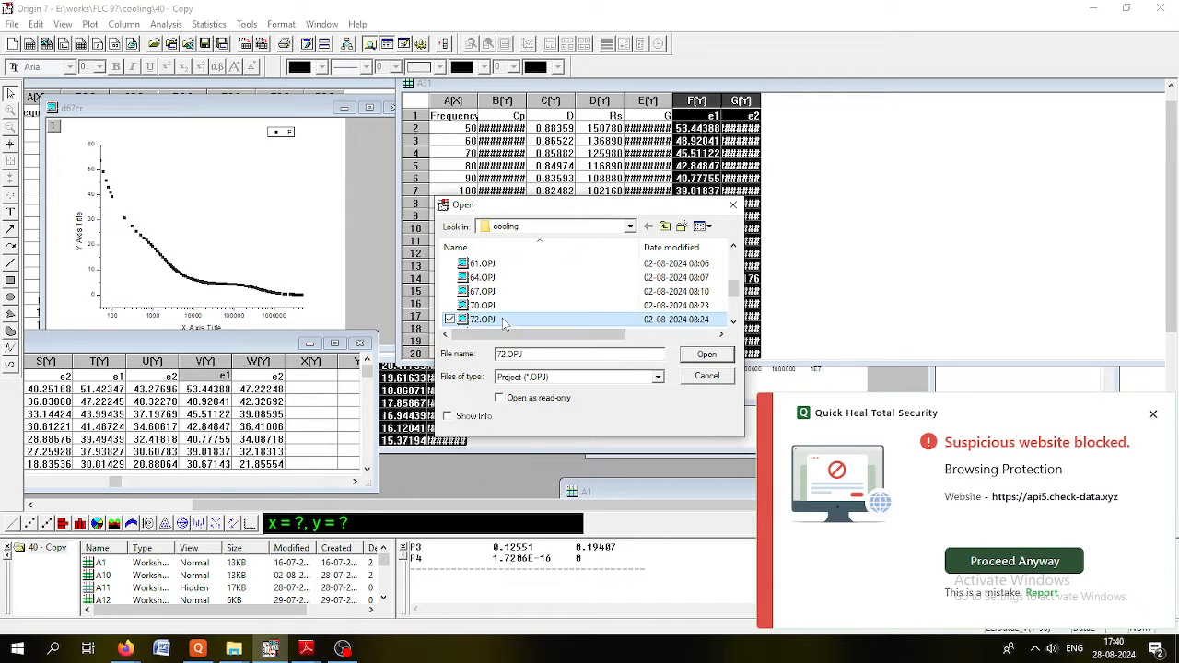
pyautogui.click(697, 358)
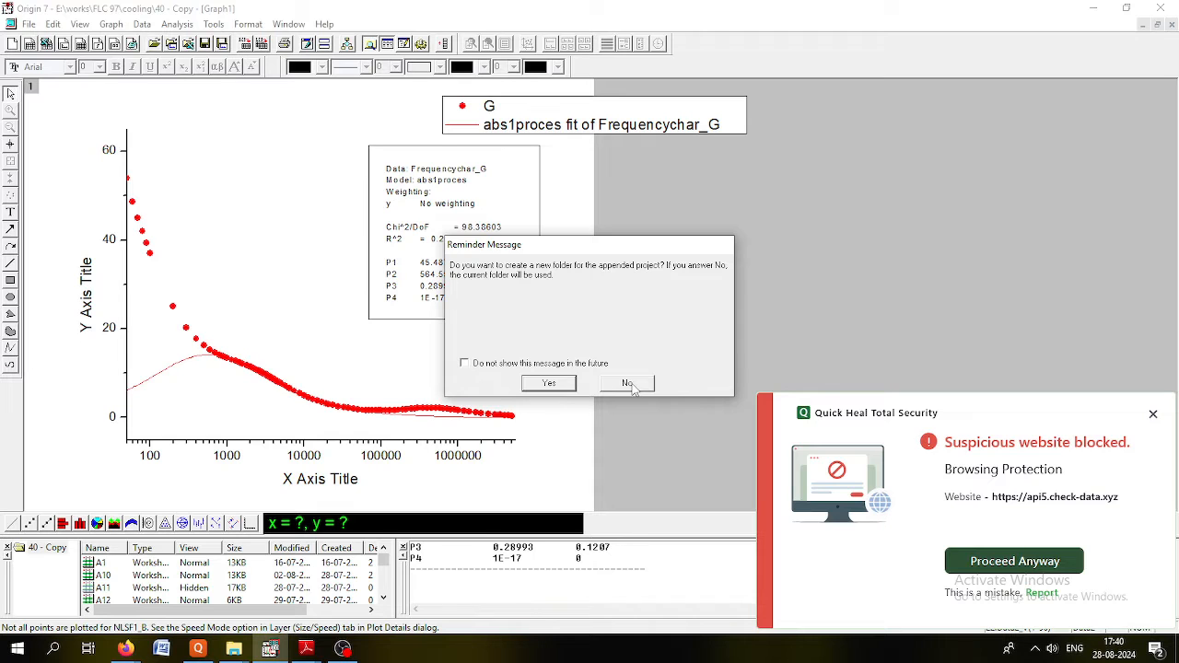
pyautogui.click(629, 383)
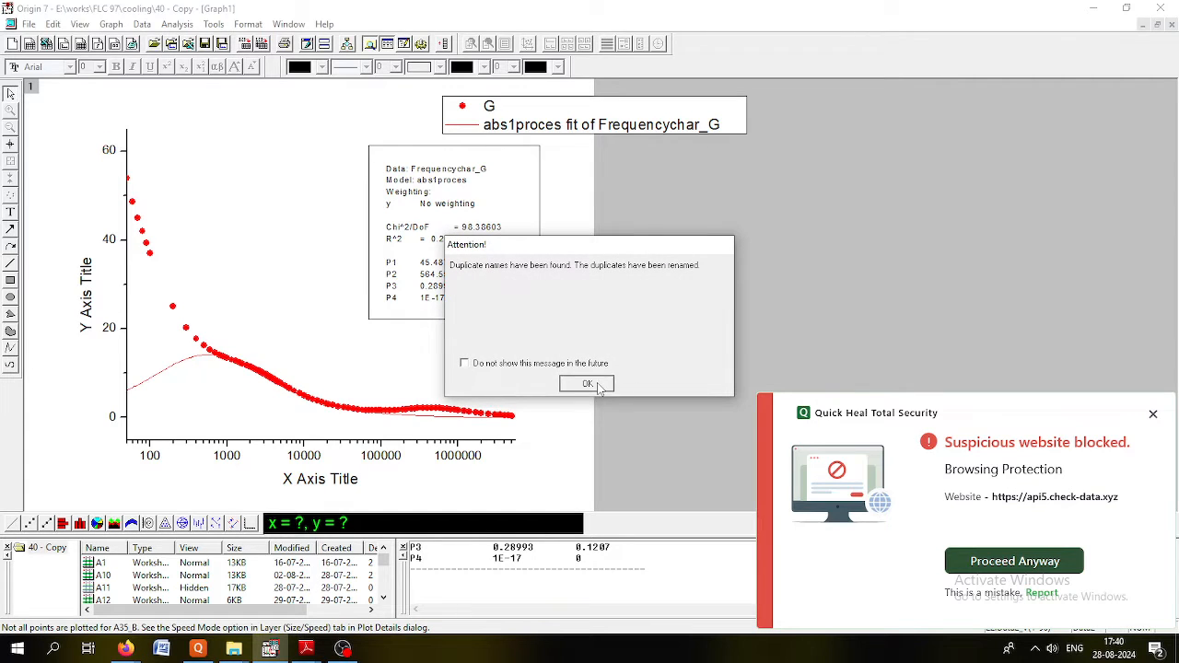
pyautogui.click(598, 386)
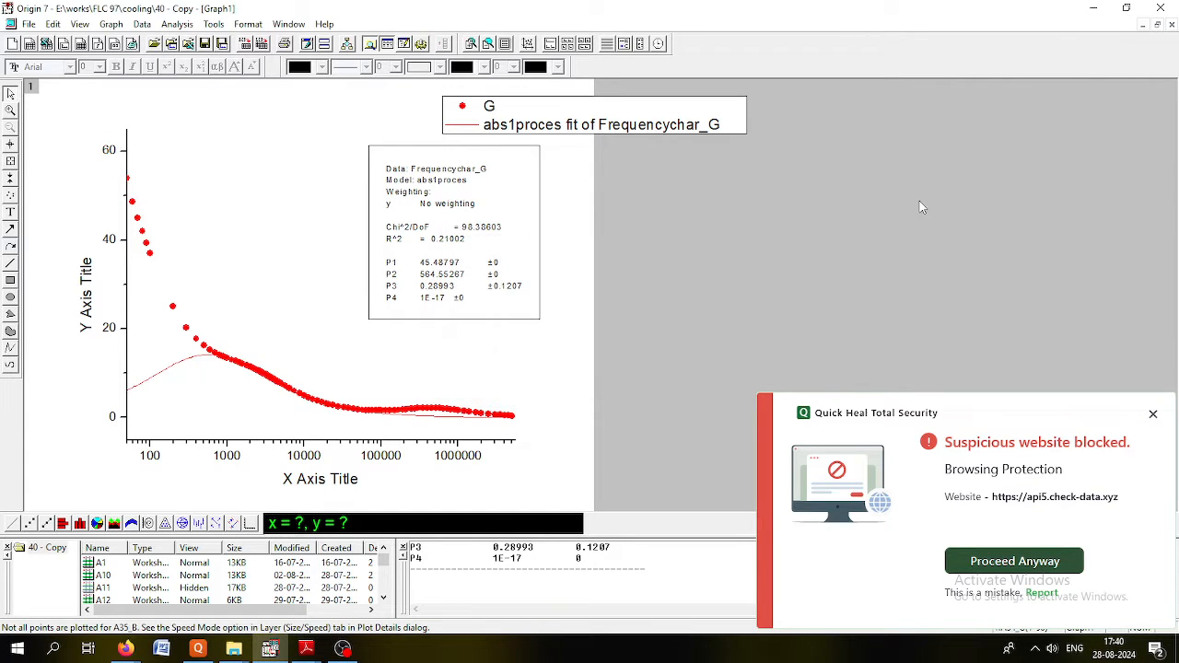
# - Restore the maximized Graph1, open the worksheet behind Graph2's data plot, and select its e1 and e2 columns
pyautogui.click(1157, 25)
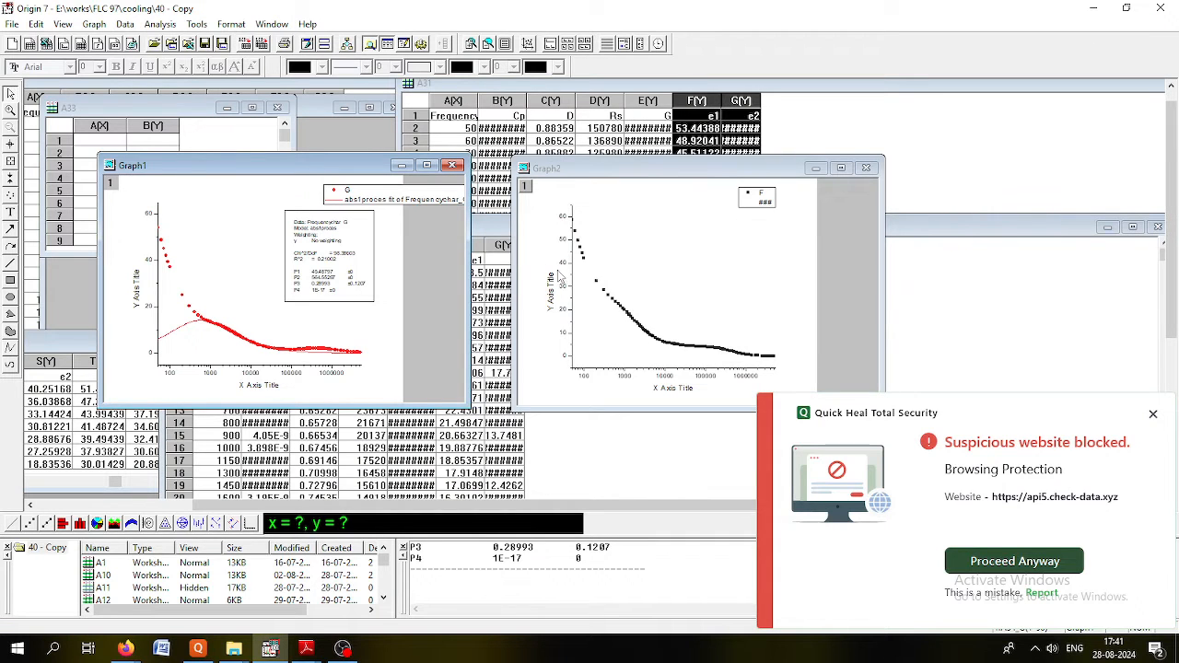
pyautogui.rightClick(612, 304)
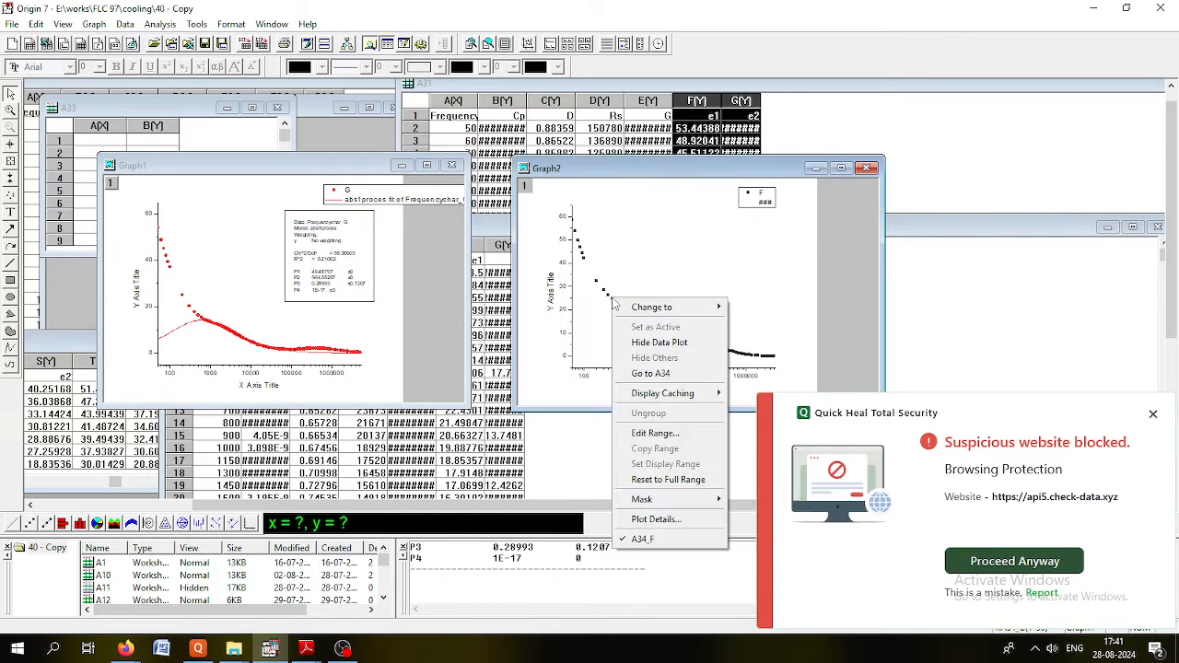
pyautogui.click(653, 373)
pyautogui.click(468, 245)
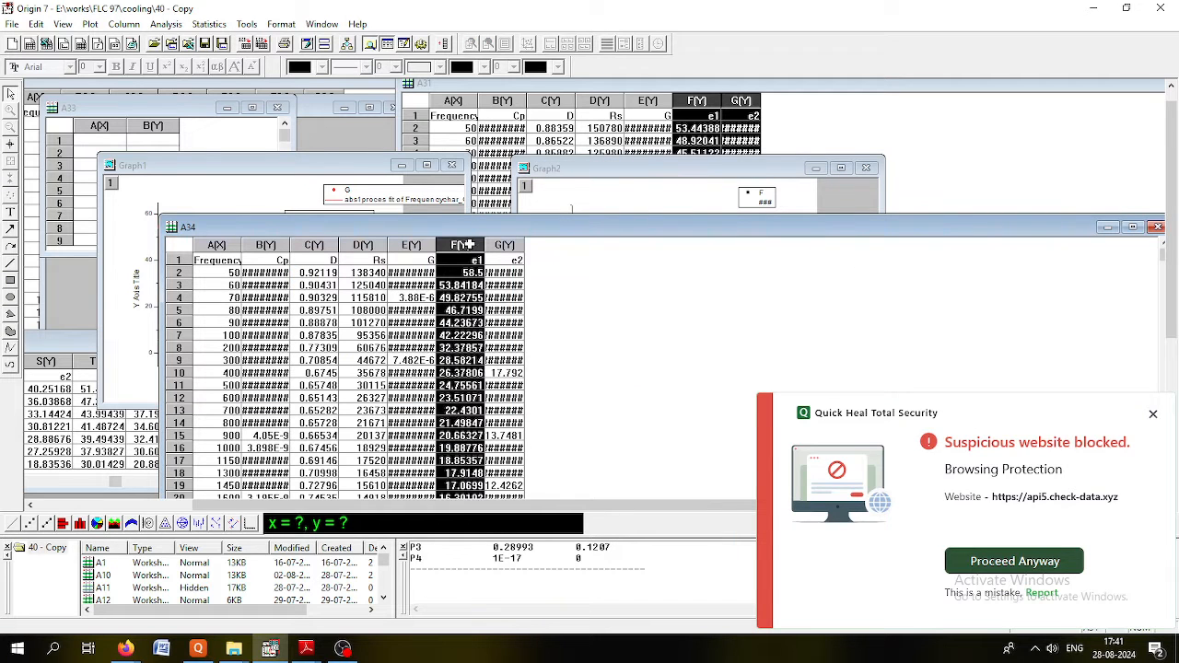
pyautogui.keyDown('shift'); pyautogui.click(500, 244); pyautogui.keyUp('shift')
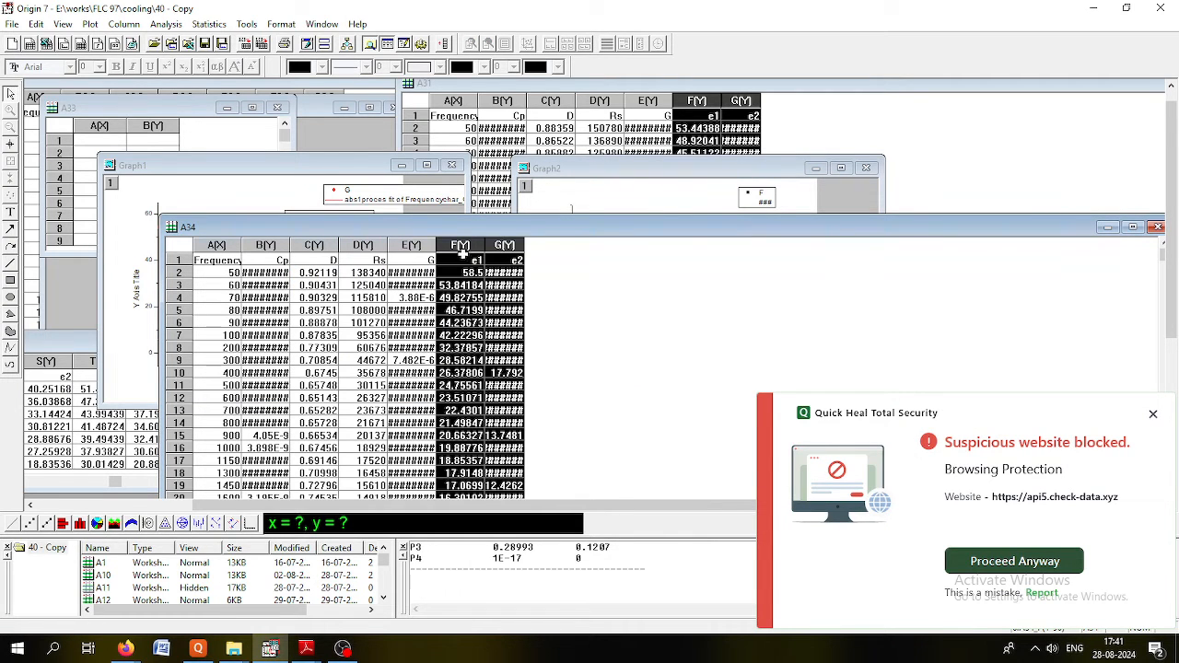
# - Rearrange the A34 worksheet and Graph1 so that both sit clear of the combined data worksheet
pyautogui.moveTo(544, 230); pyautogui.dragTo(686, 108)
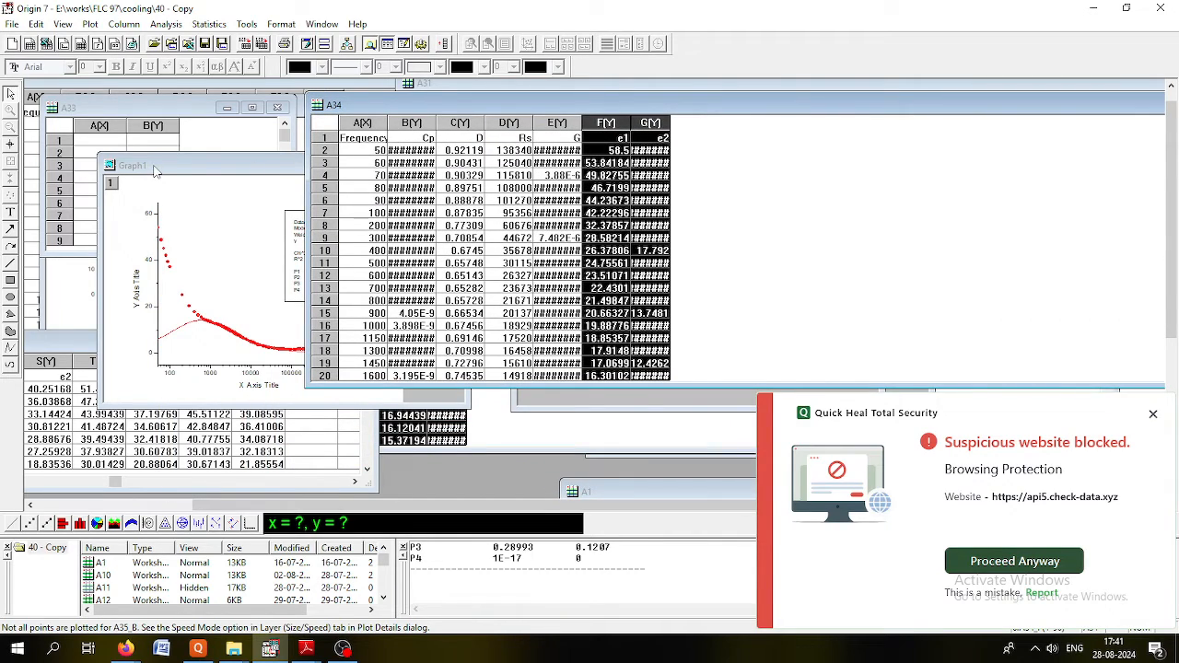
pyautogui.moveTo(154, 170); pyautogui.dragTo(179, 109)
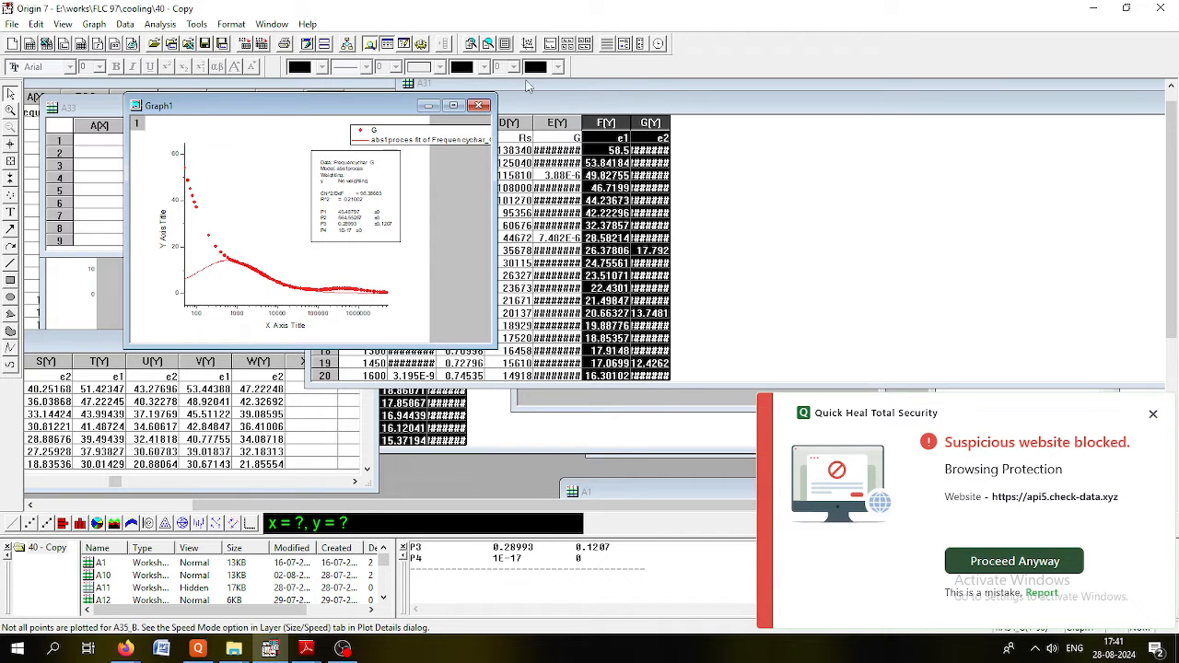
pyautogui.moveTo(524, 95); pyautogui.dragTo(646, 82)
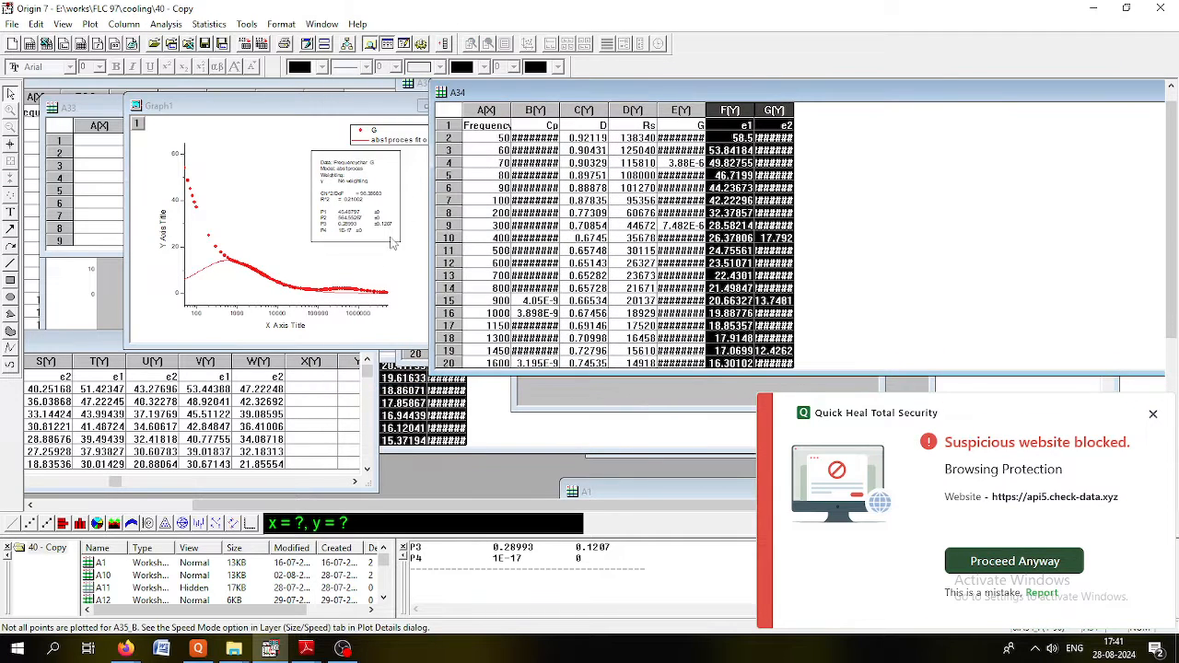
# - Paste the clipboard's e1 and e2 data into the empty columns X and Y of the combined data worksheet
pyautogui.click(313, 378)
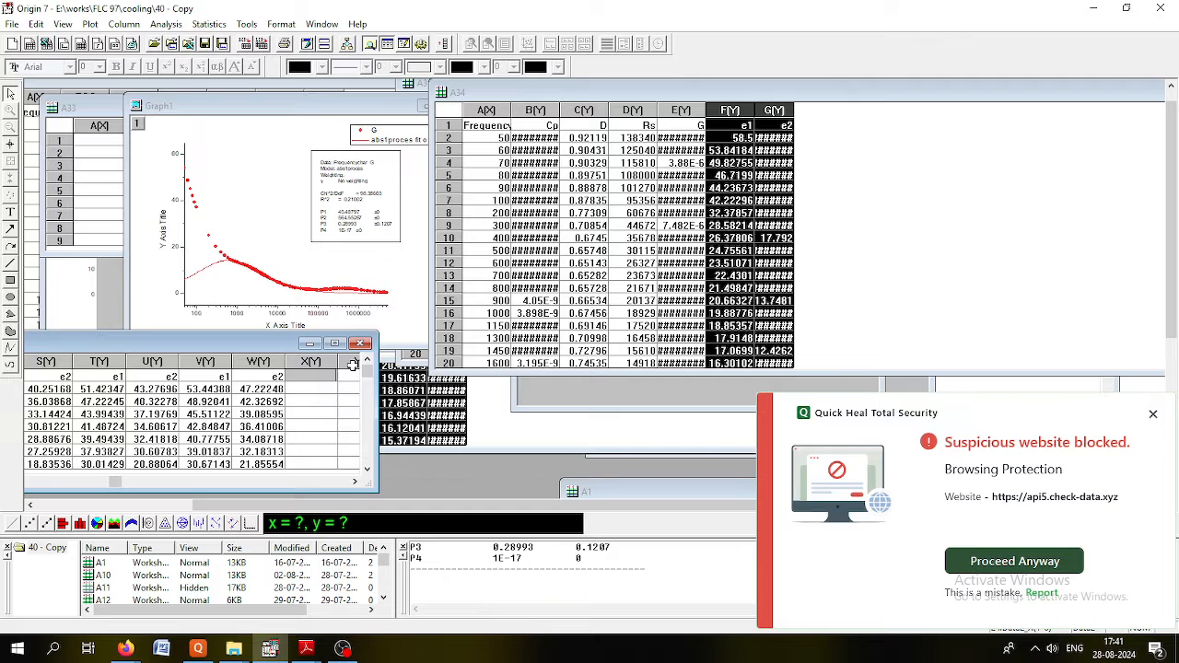
pyautogui.hotkey('ctrl', 'v')
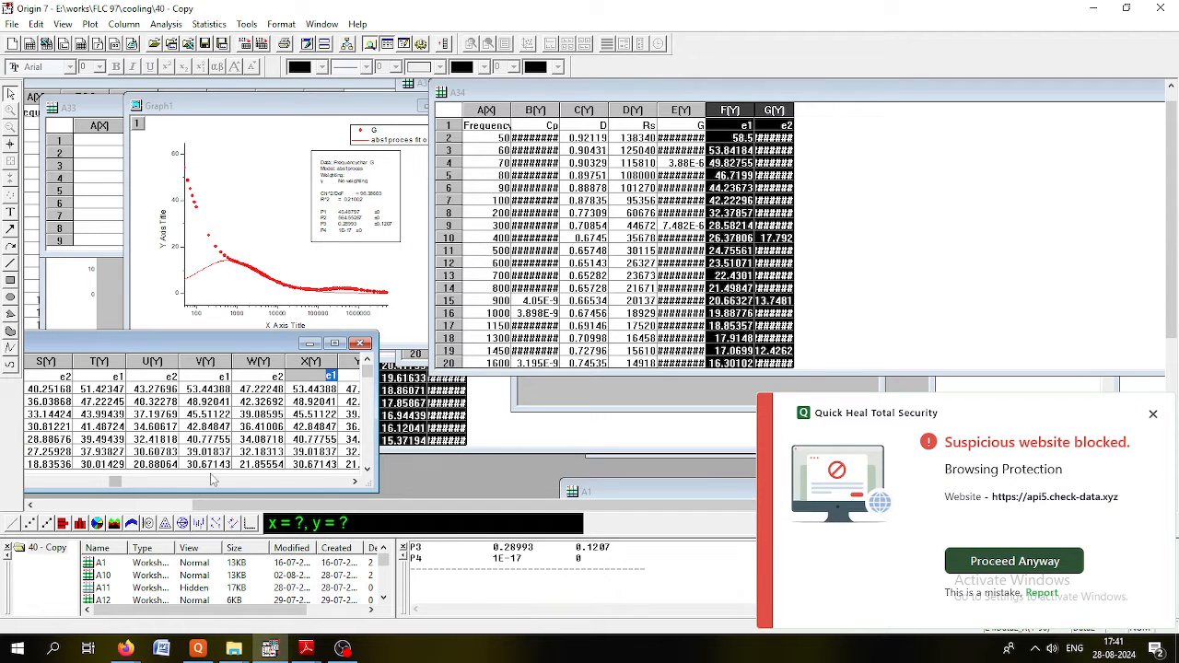
pyautogui.click(354, 482)
pyautogui.click(355, 482)
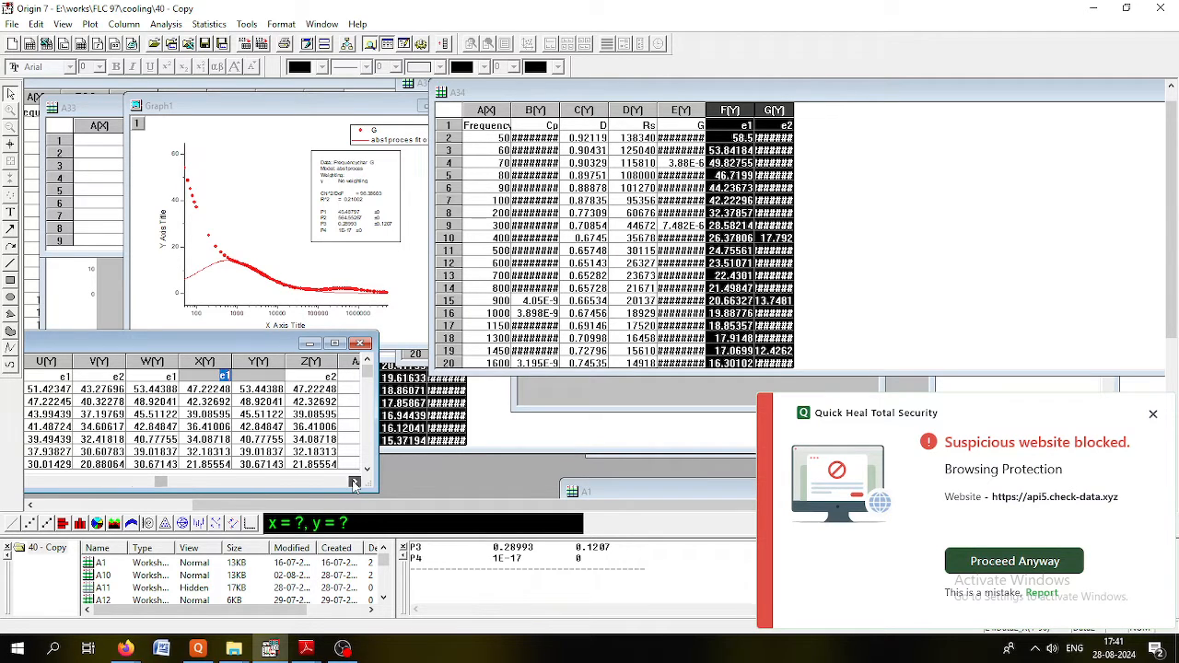
pyautogui.click(354, 482)
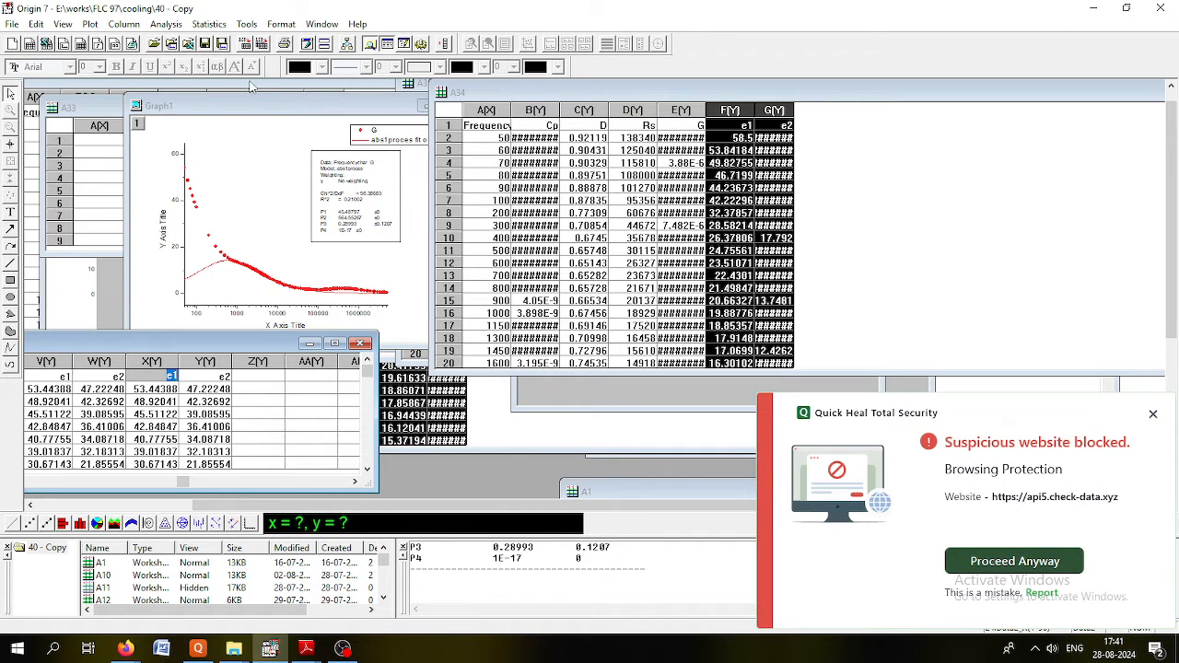
# - Rename the Graph1 window as d57ci
pyautogui.rightClick(234, 104)
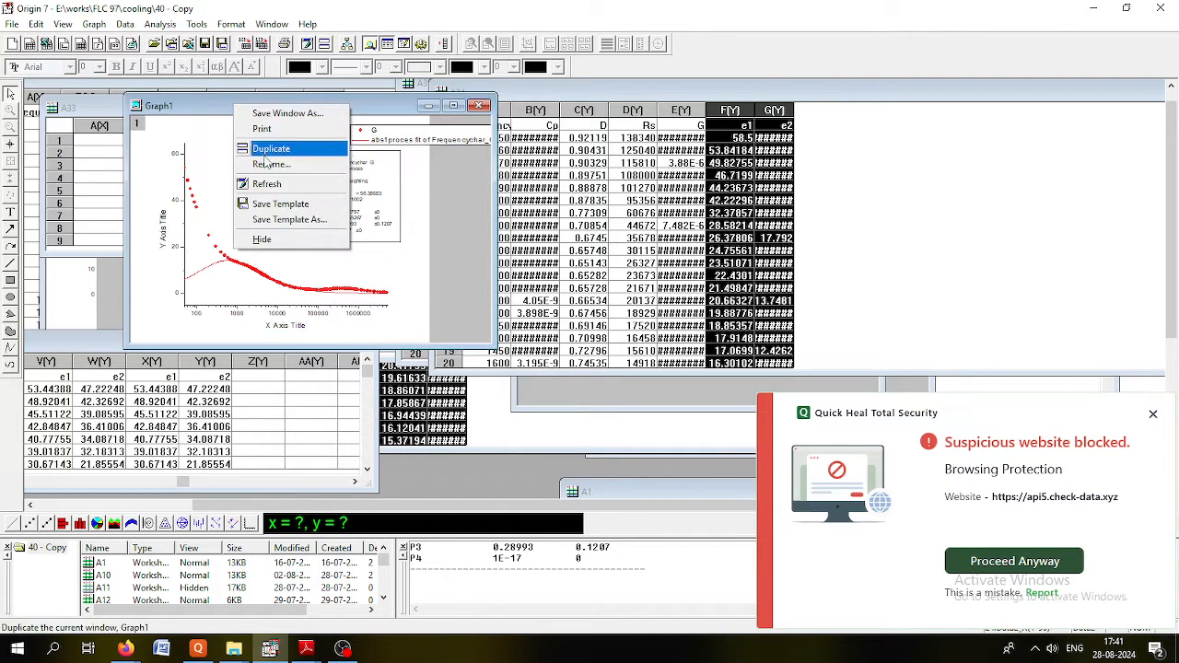
pyautogui.click(289, 163)
pyautogui.press('BackSpace')
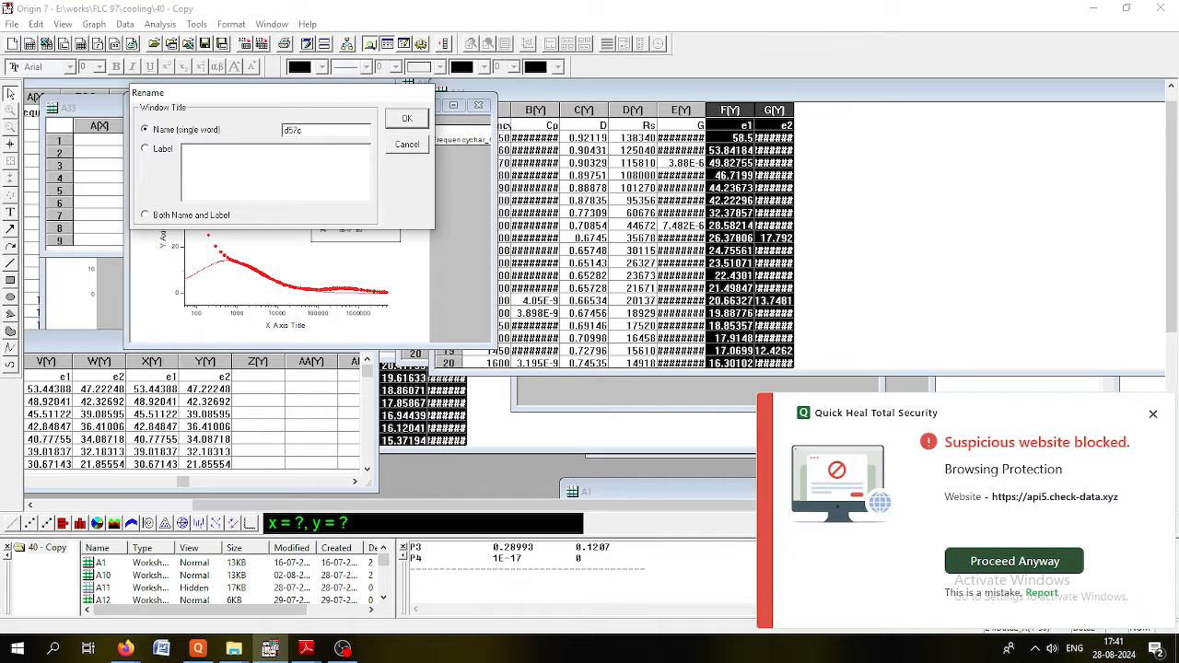
pyautogui.click(402, 119)
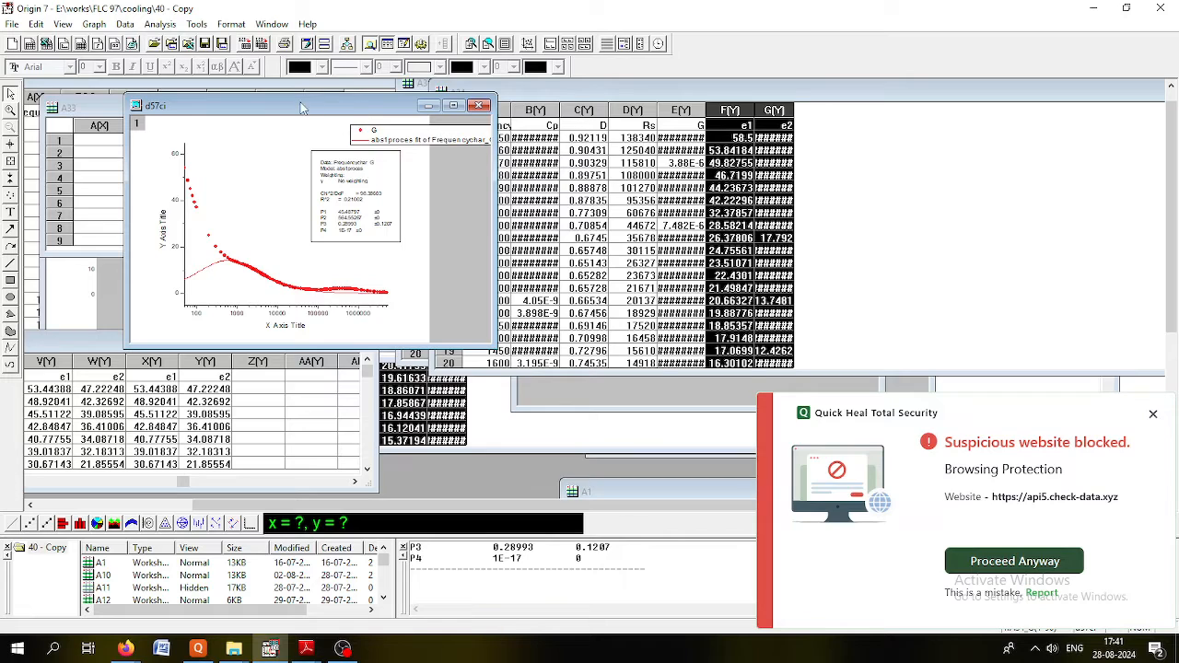
# - Move the d57ci graph and the A34 worksheet aside and bring Graph2 to the front
pyautogui.moveTo(304, 108); pyautogui.dragTo(857, 108)
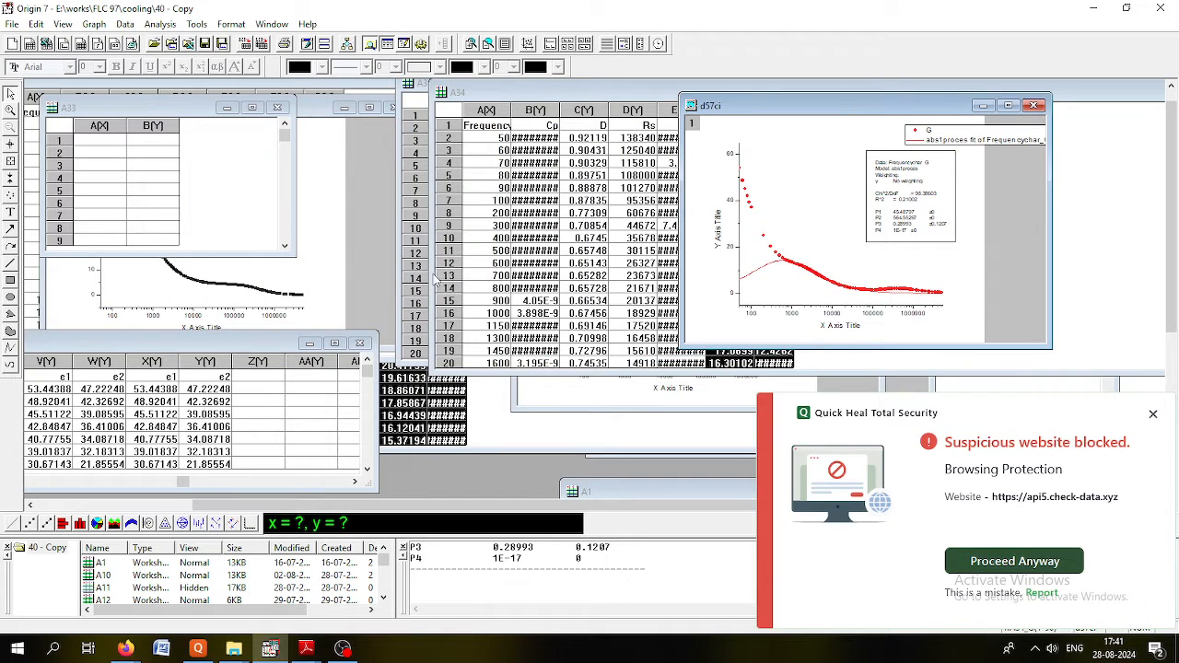
pyautogui.moveTo(479, 94); pyautogui.dragTo(679, 233)
pyautogui.click(648, 229)
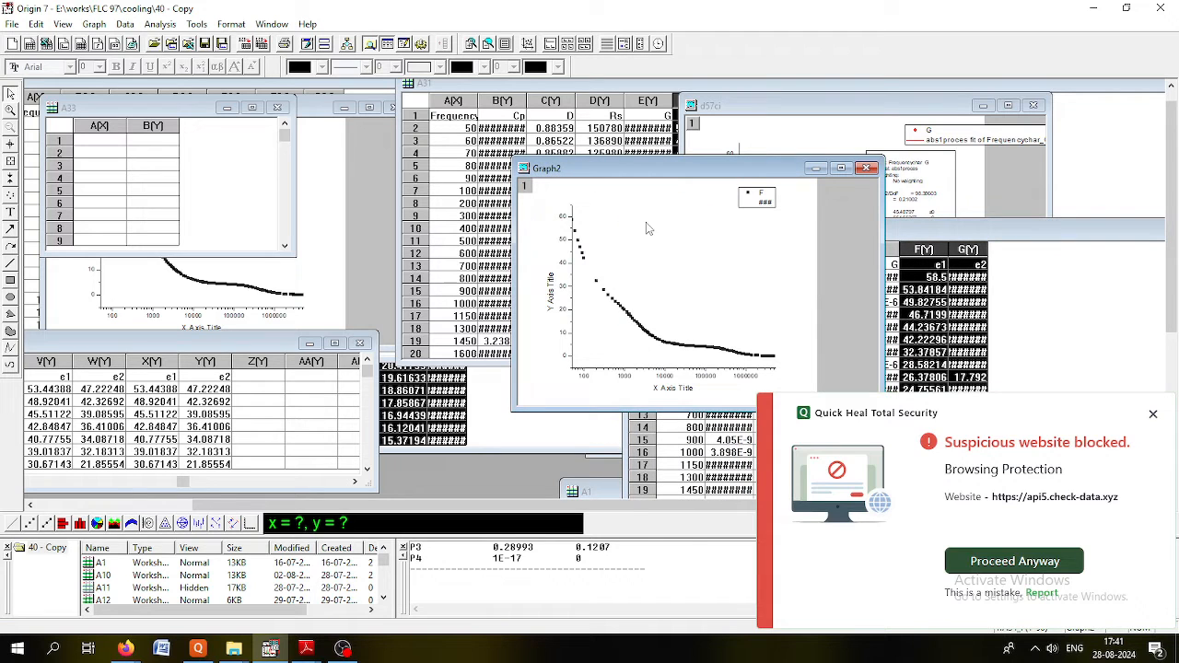
# - Rename the Graph2 window as d57cr
pyautogui.rightClick(563, 169)
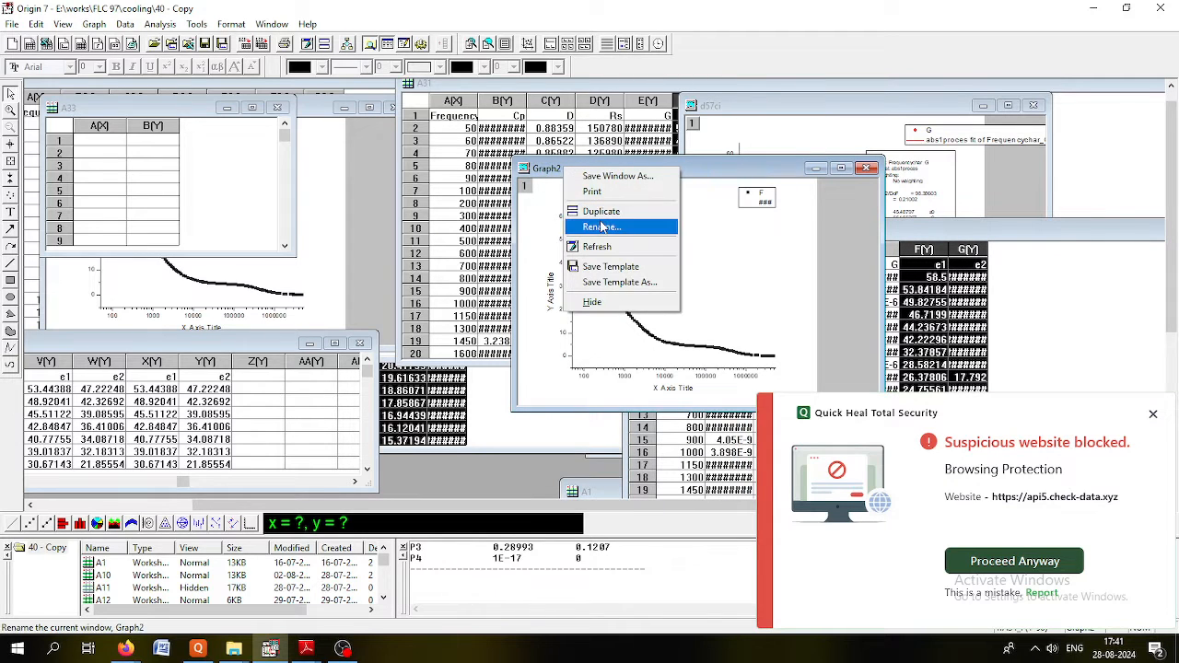
pyautogui.click(601, 227)
pyautogui.write('d57cr')
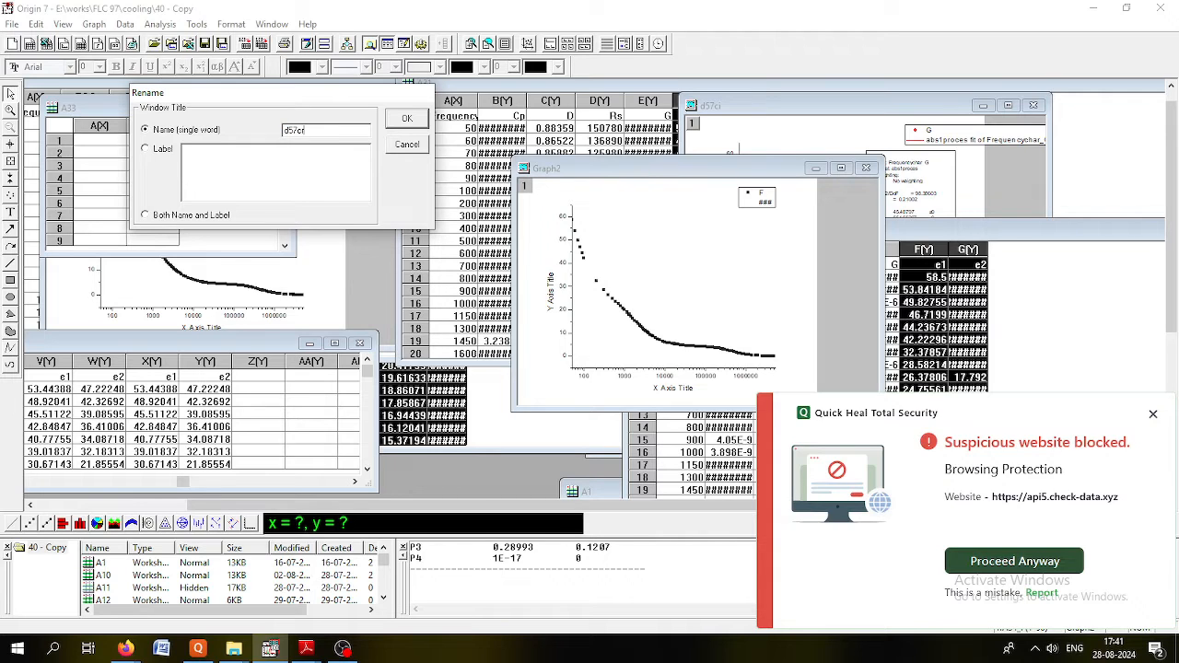
pyautogui.press('Return')
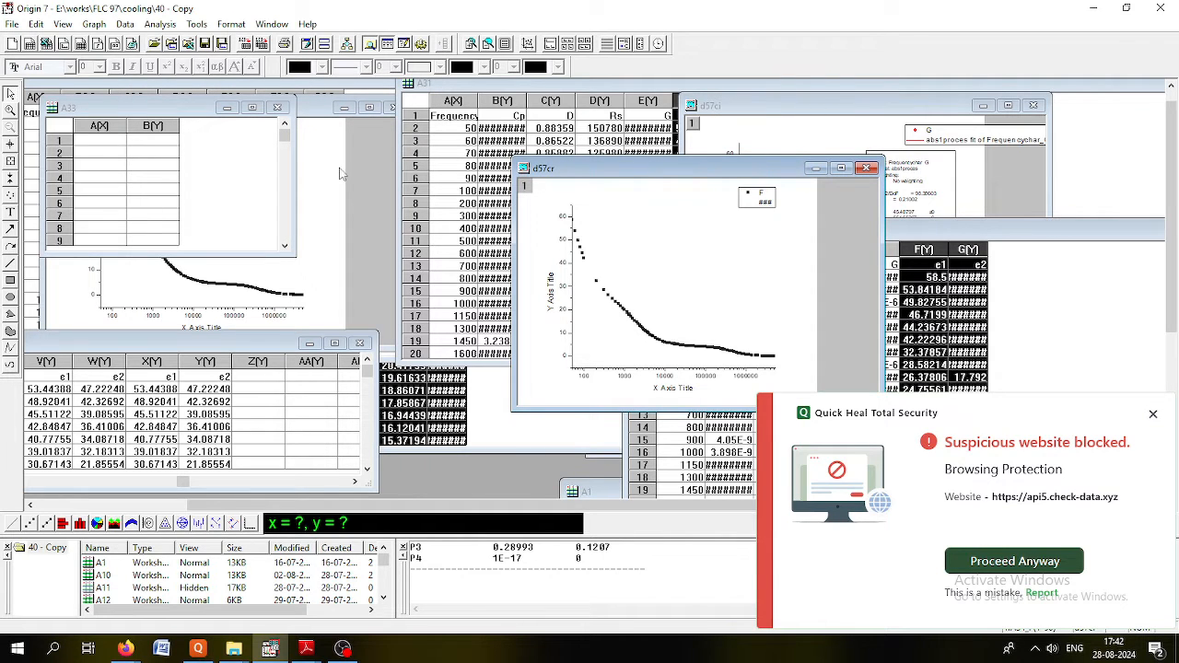
pyautogui.click(10, 24)
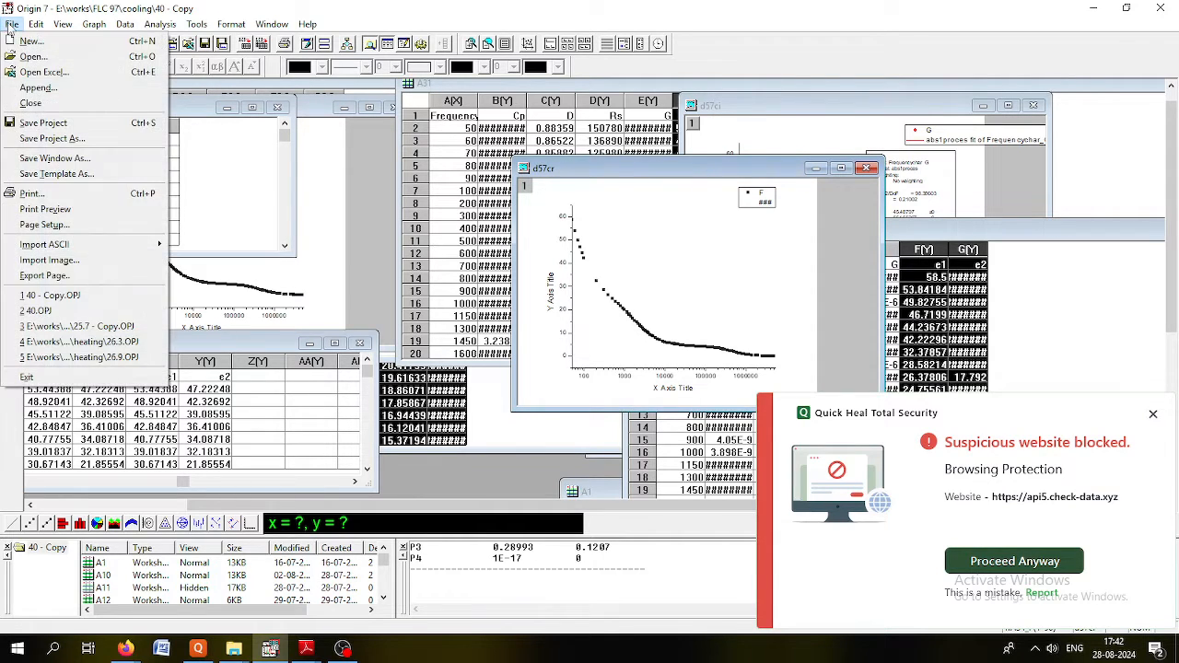
pyautogui.click(45, 89)
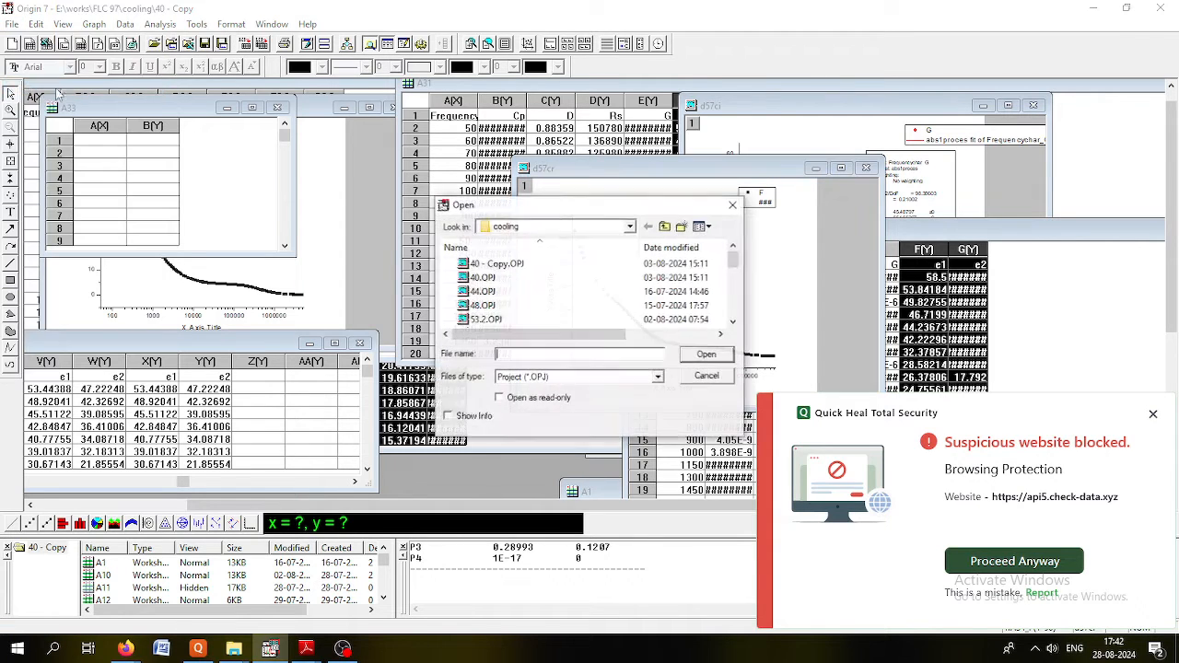
pyautogui.click(735, 307)
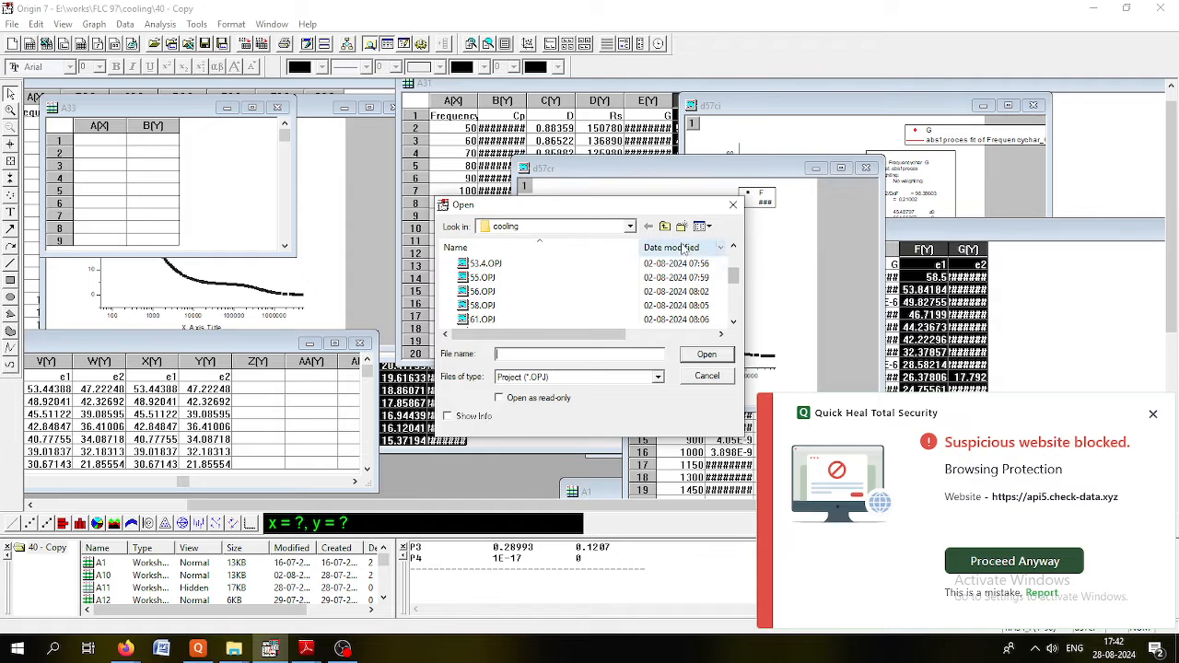
pyautogui.click(733, 205)
# - Rename the d57cr graph window as d72cr and move it beside the other graphs
pyautogui.rightClick(568, 173)
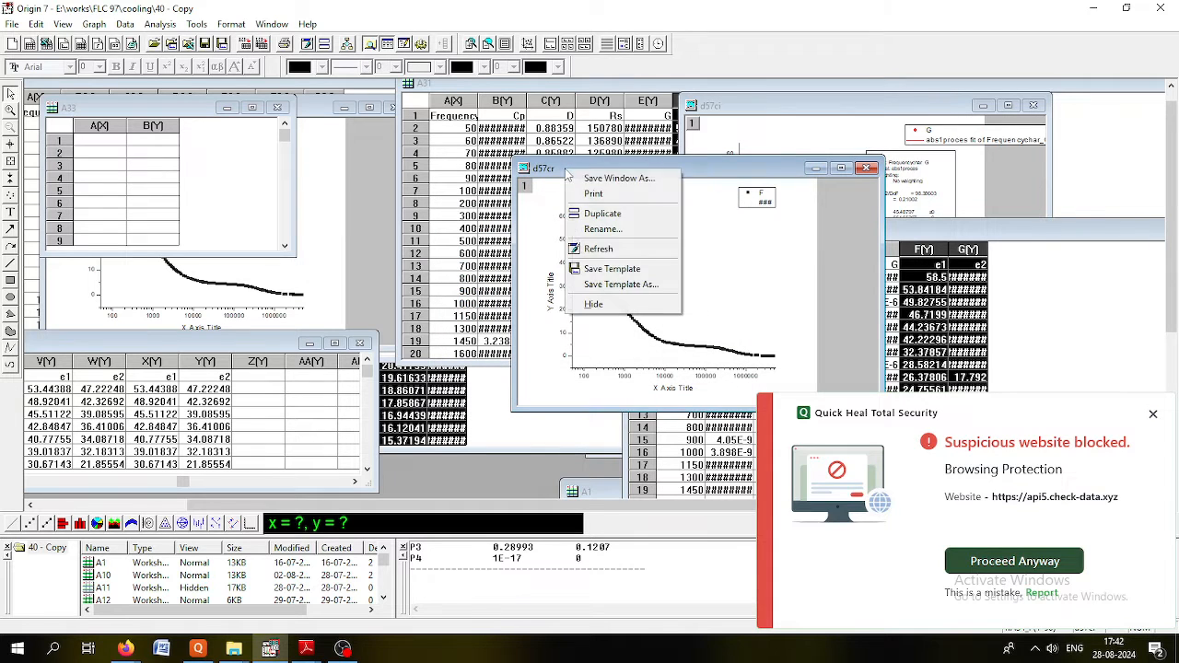
pyautogui.click(603, 230)
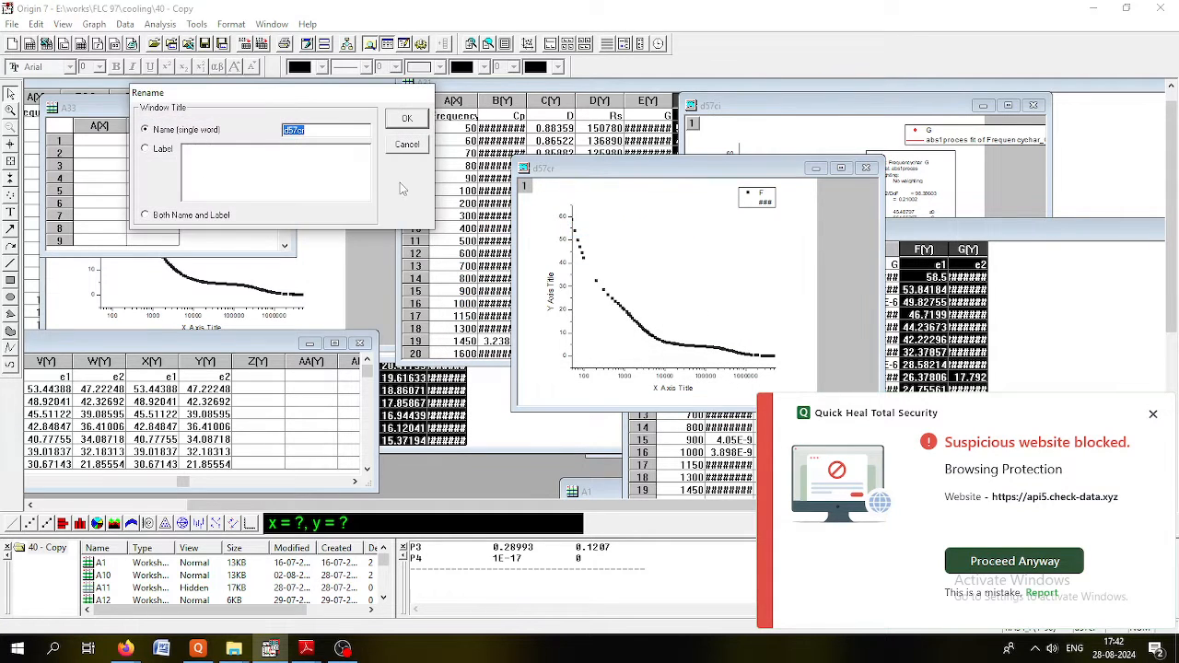
pyautogui.click(295, 130)
pyautogui.click(406, 117)
pyautogui.moveTo(648, 171); pyautogui.dragTo(335, 77)
# - Rename the d57ci graph window as d72ci
pyautogui.click(728, 108)
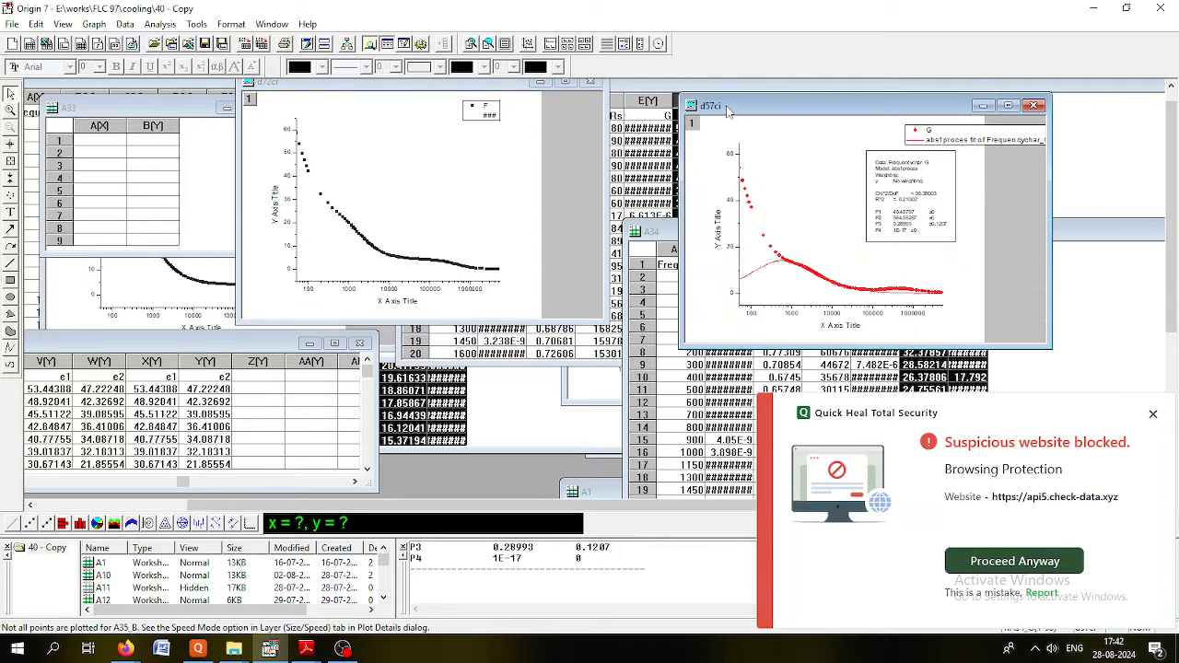
pyautogui.rightClick(728, 108)
pyautogui.click(751, 168)
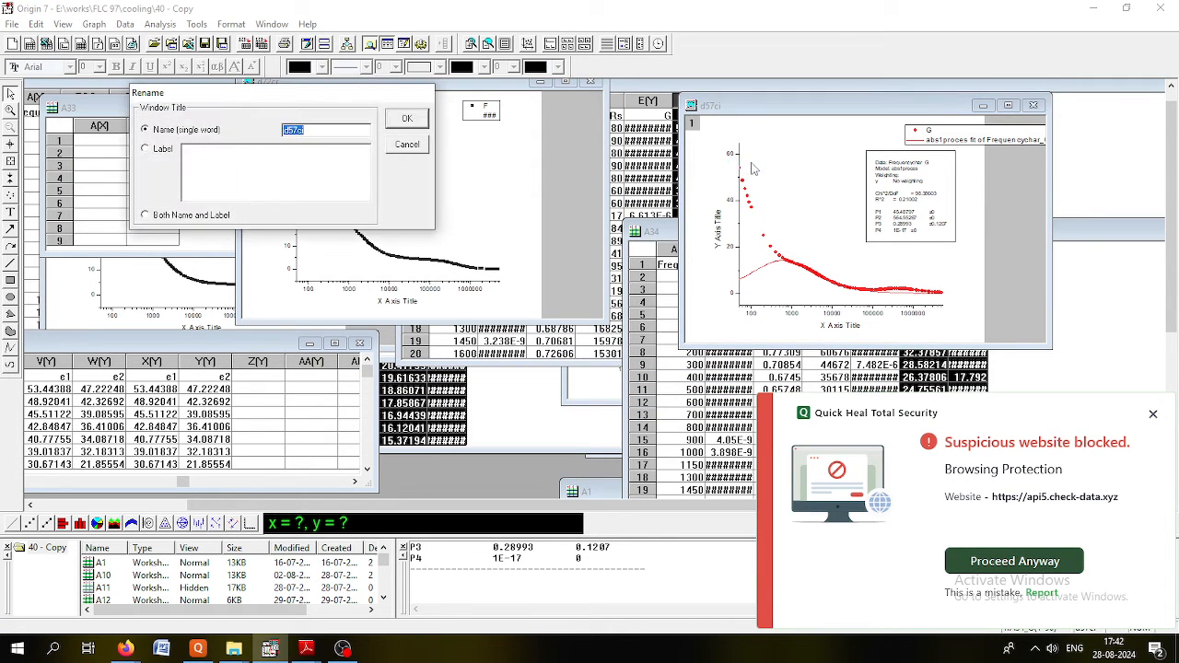
pyautogui.click(296, 130)
pyautogui.press('Return')
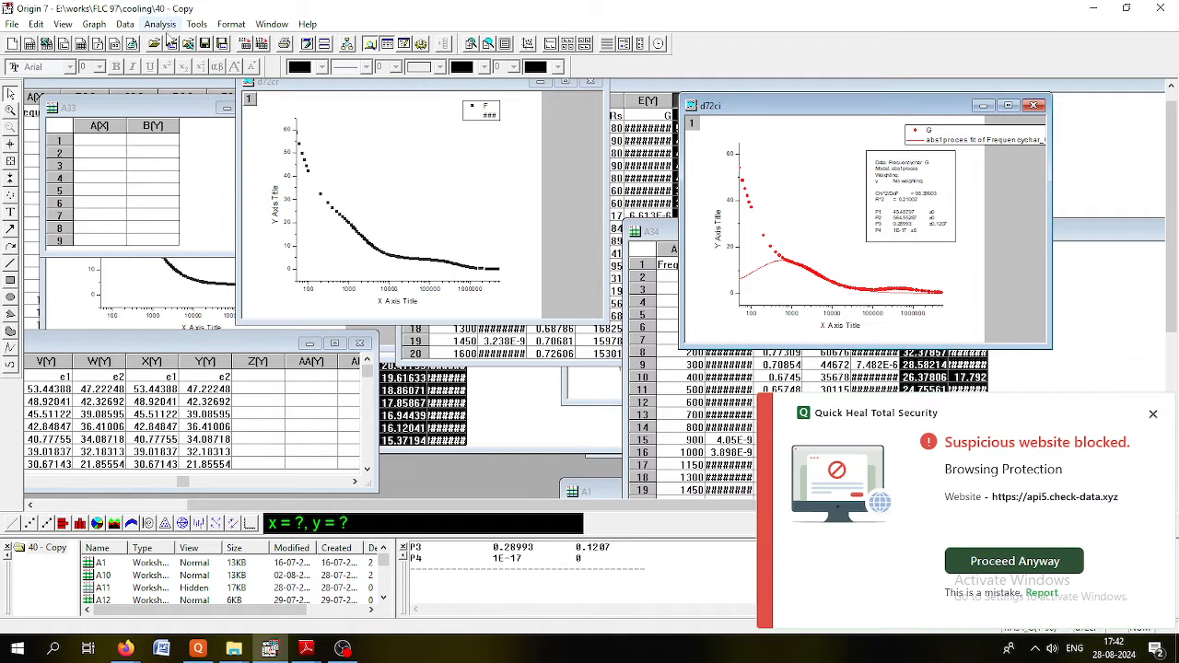
# - Append the project 73.5.OPJ to the current folder without creating a new one, and restore its maximized graph window
pyautogui.click(12, 24)
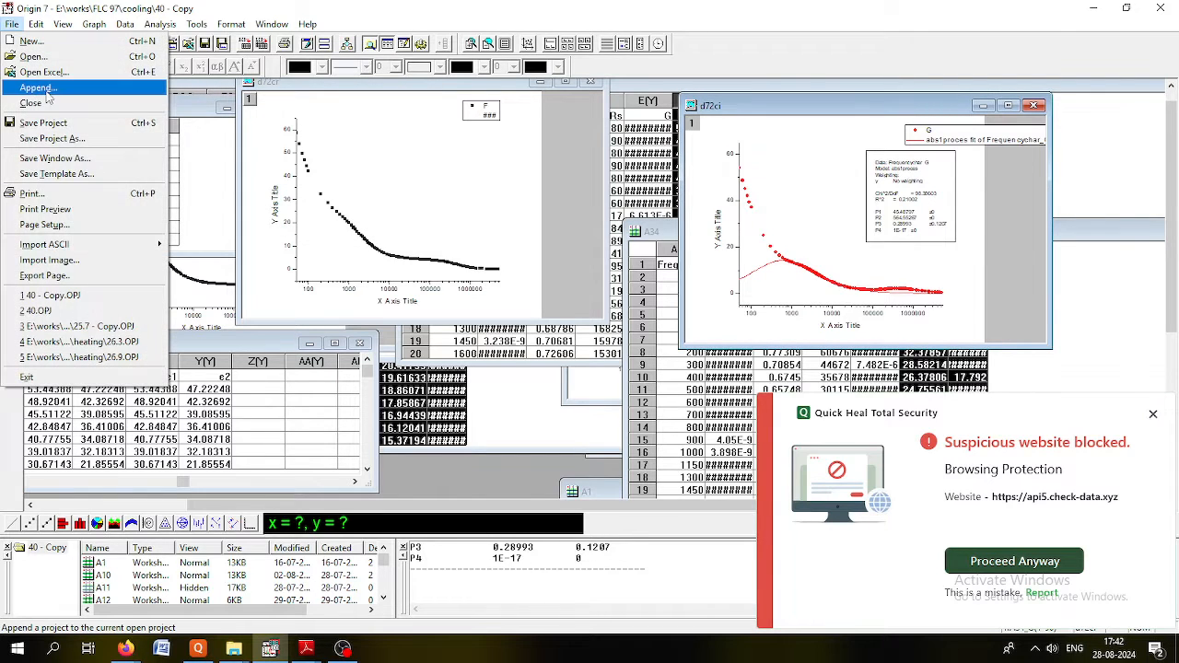
pyautogui.click(46, 88)
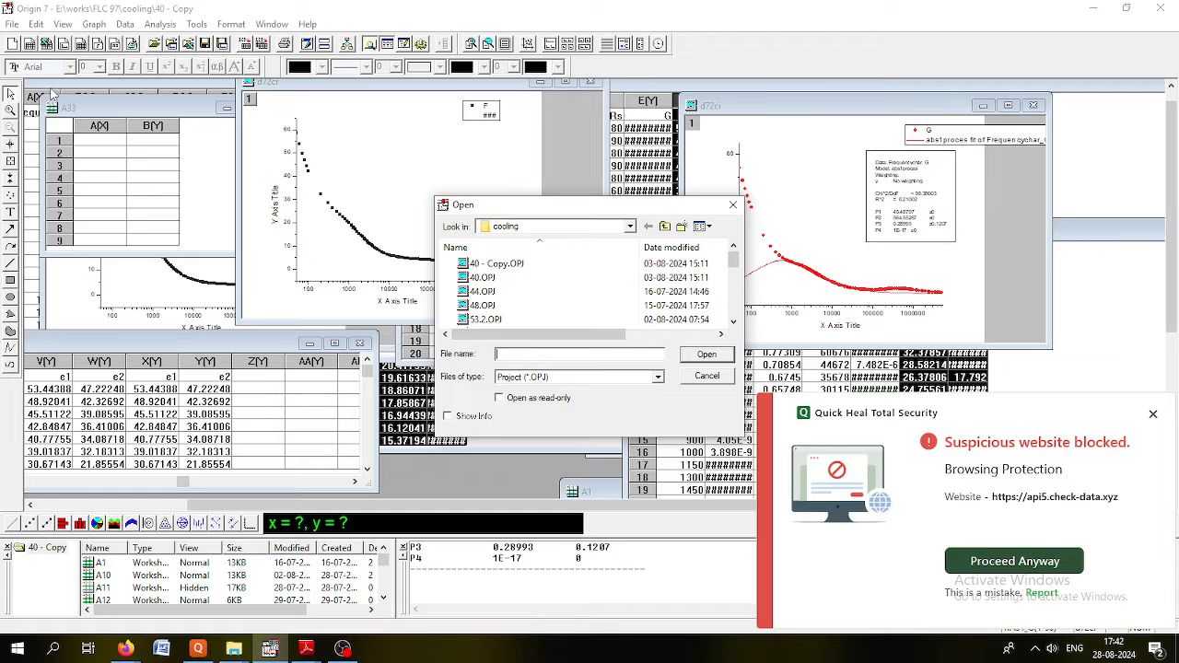
pyautogui.scroll(-2, 502, 306)
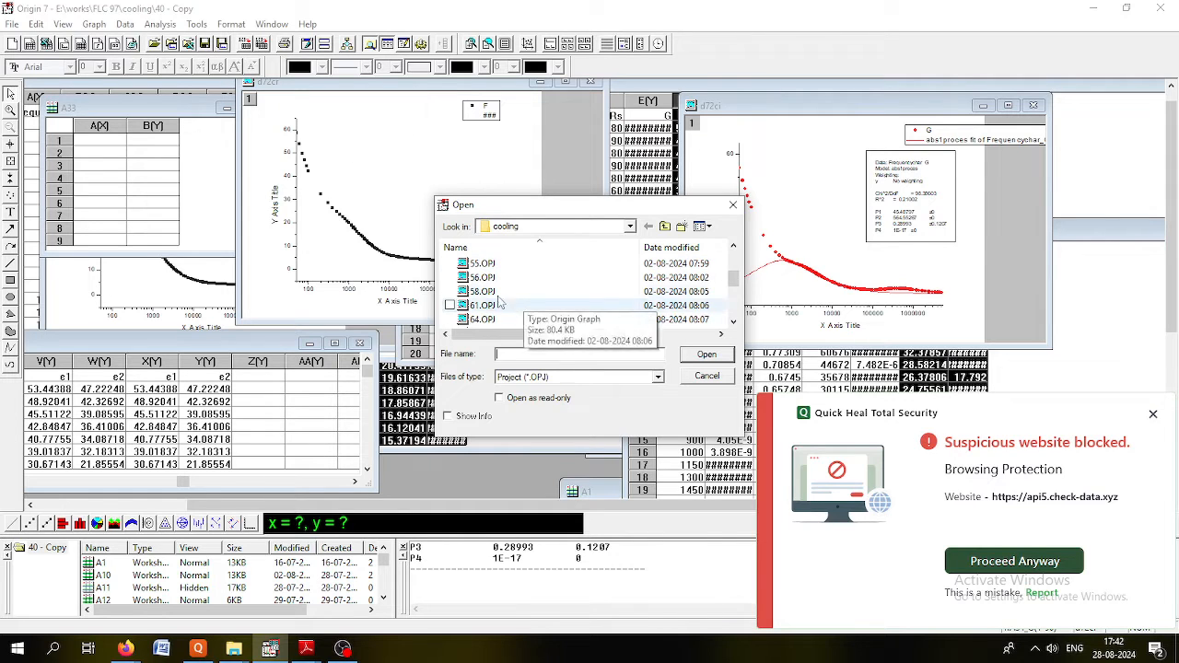
pyautogui.scroll(-5, 497, 302)
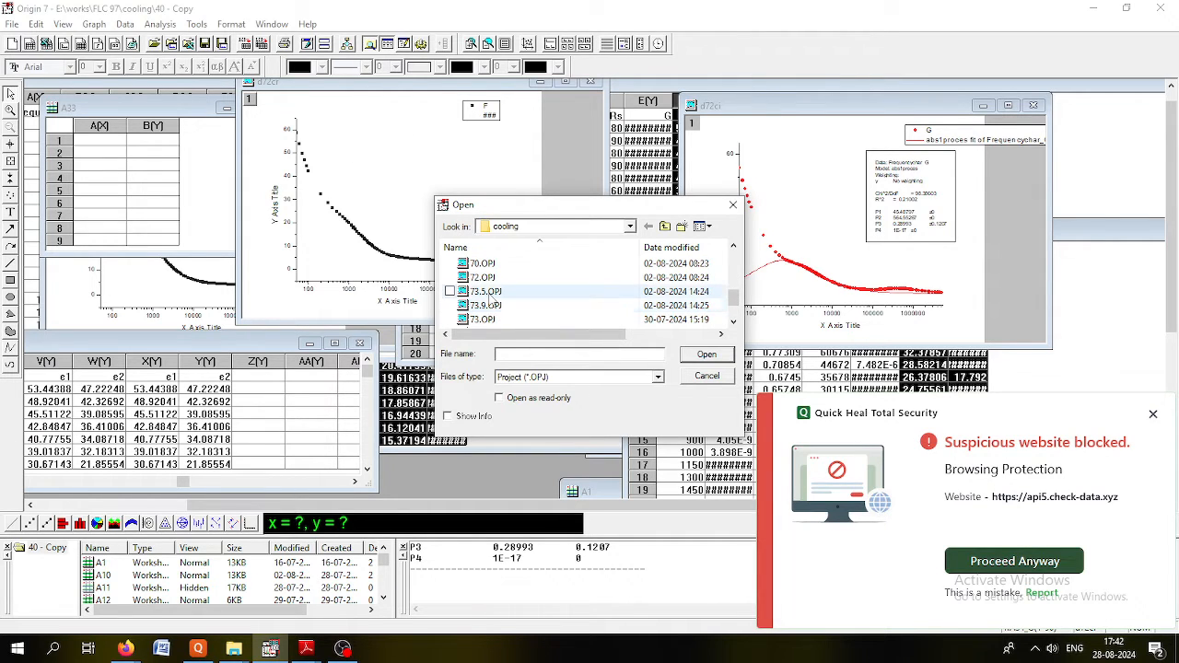
pyautogui.click(489, 291)
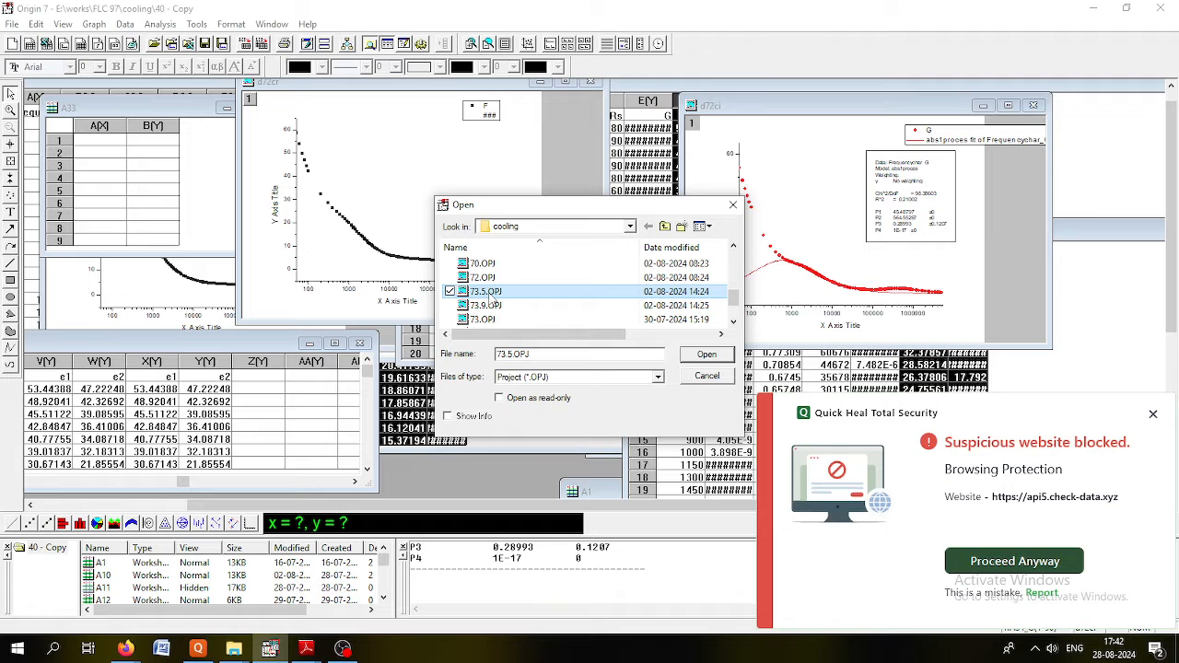
pyautogui.click(704, 355)
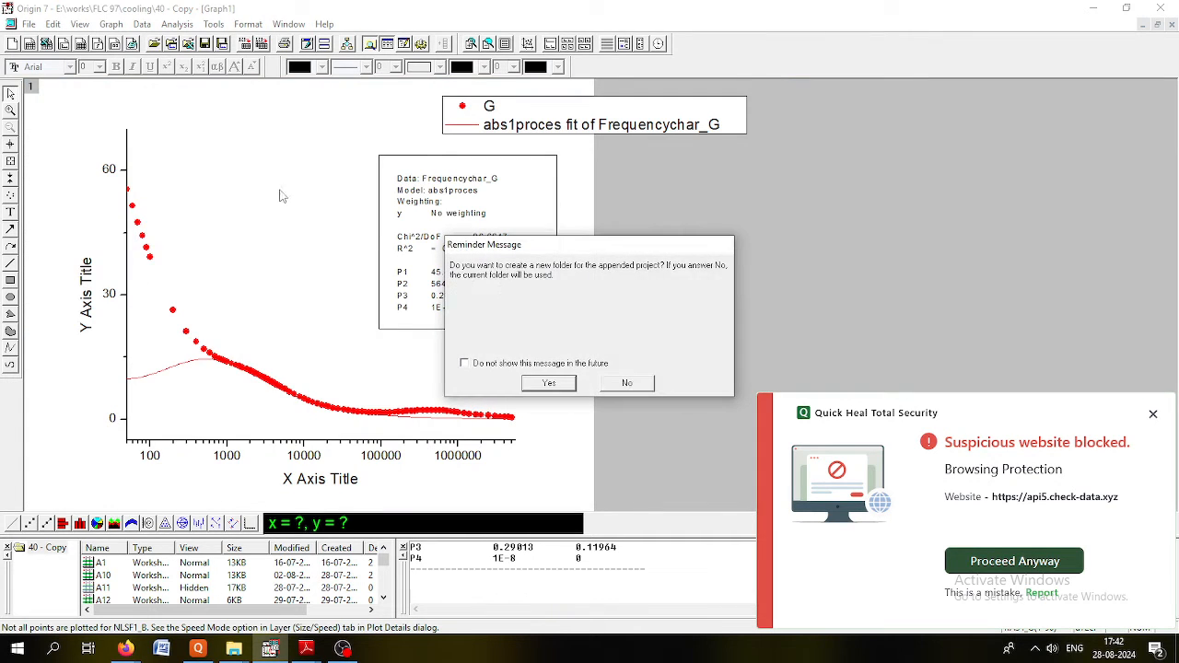
pyautogui.click(645, 382)
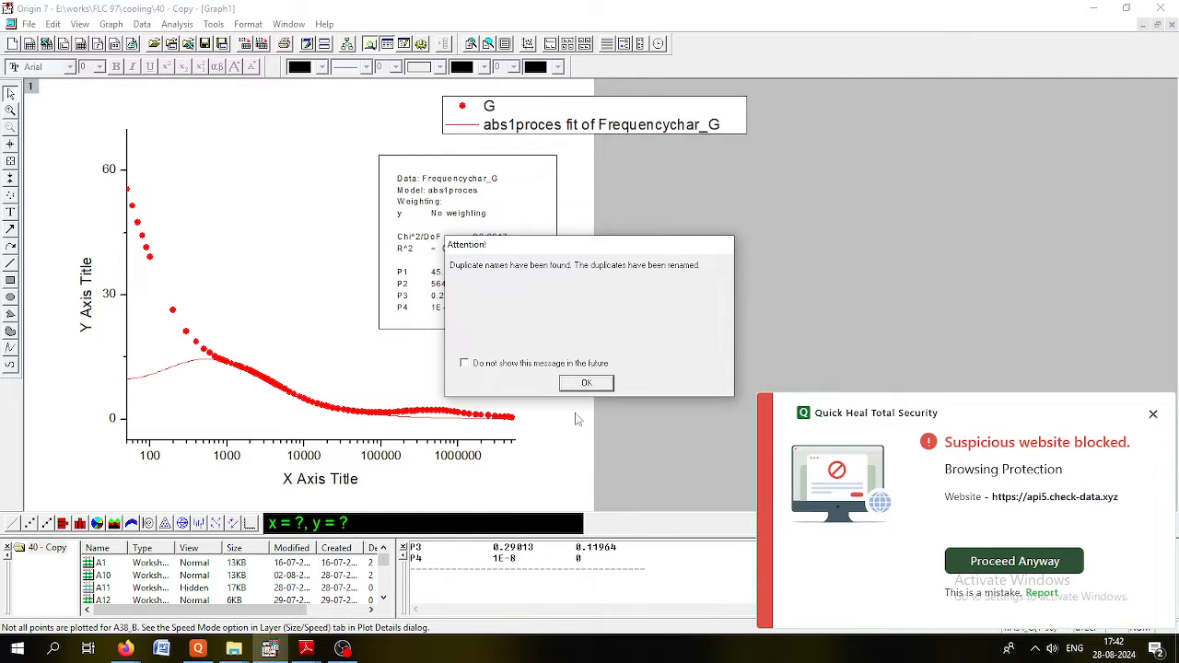
pyautogui.click(586, 383)
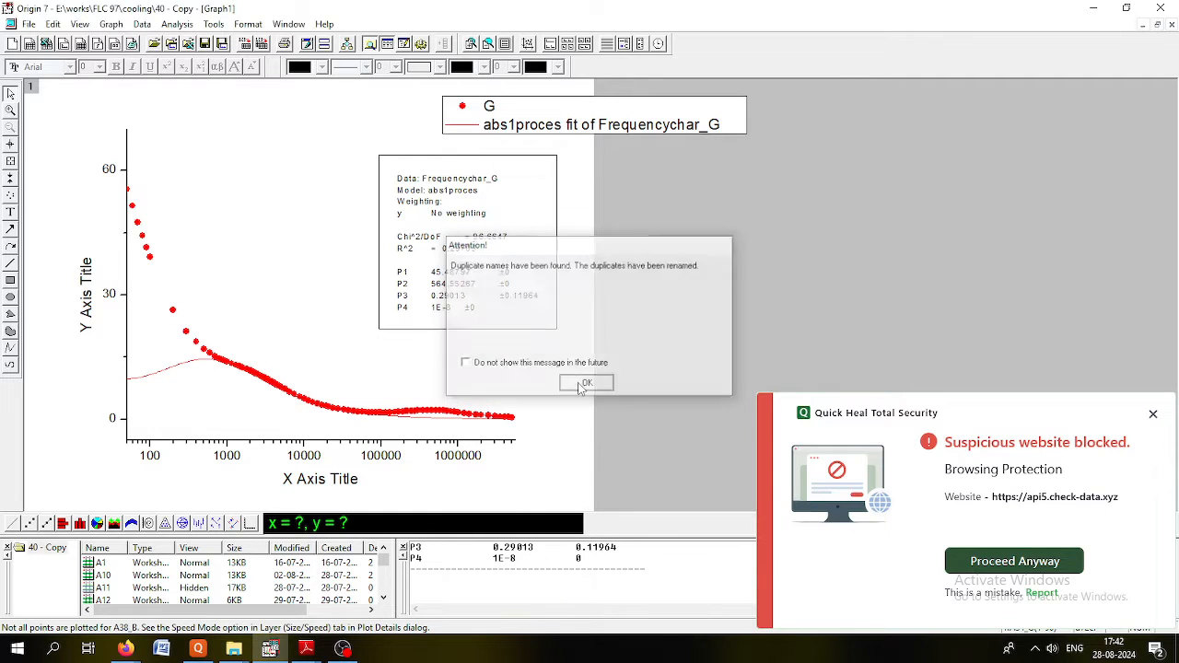
pyautogui.click(1157, 25)
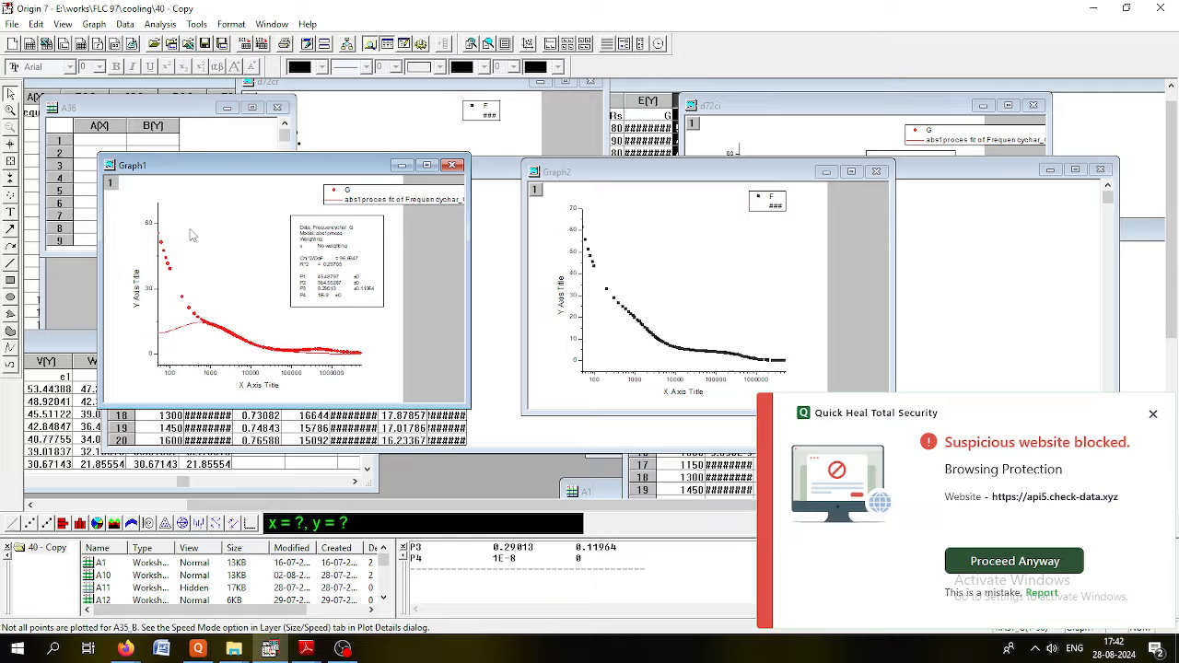
# - Rename the Graph1 window as d73.5ci
pyautogui.rightClick(237, 166)
pyautogui.click(267, 225)
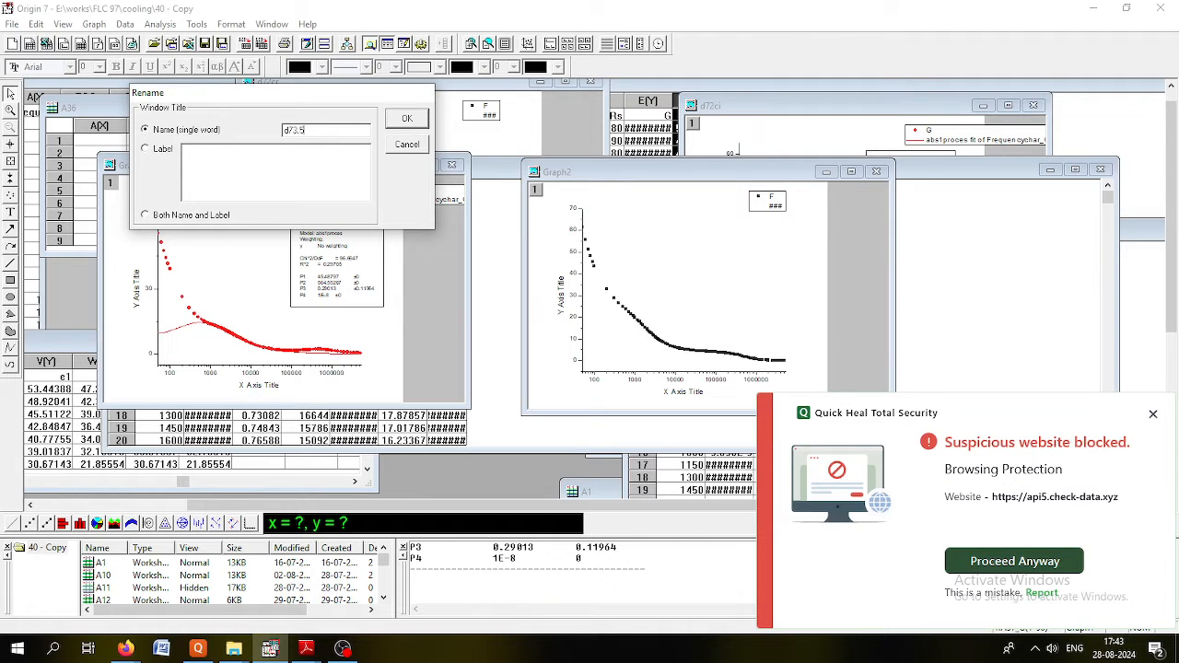
pyautogui.click(404, 120)
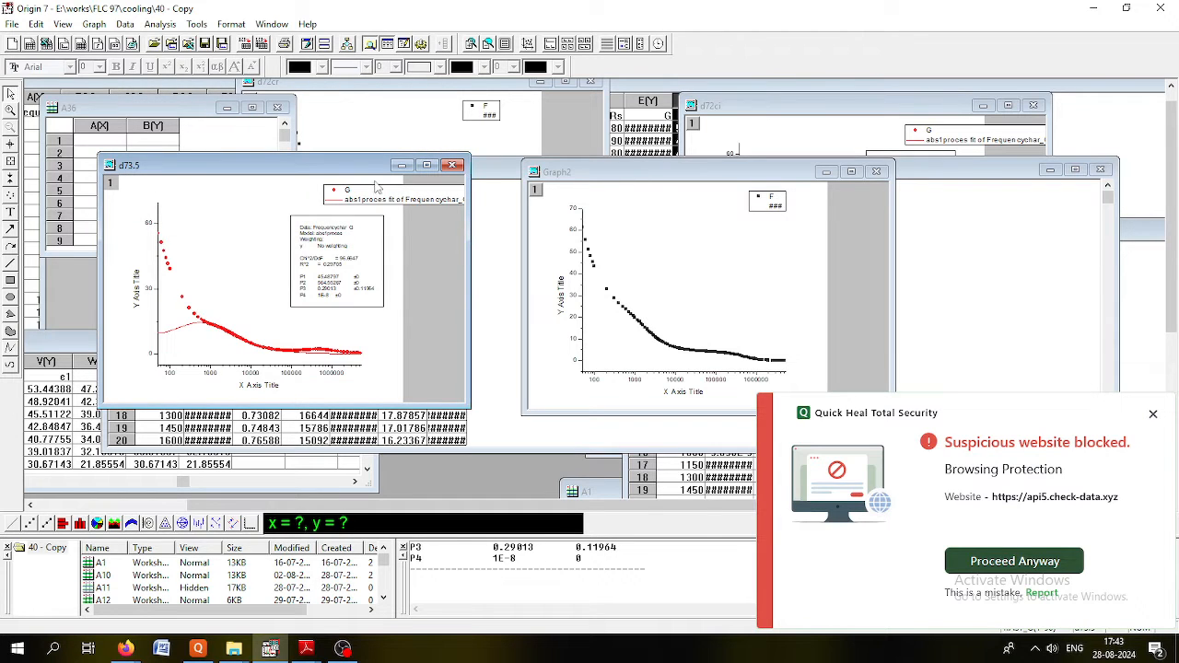
pyautogui.rightClick(308, 168)
pyautogui.click(348, 227)
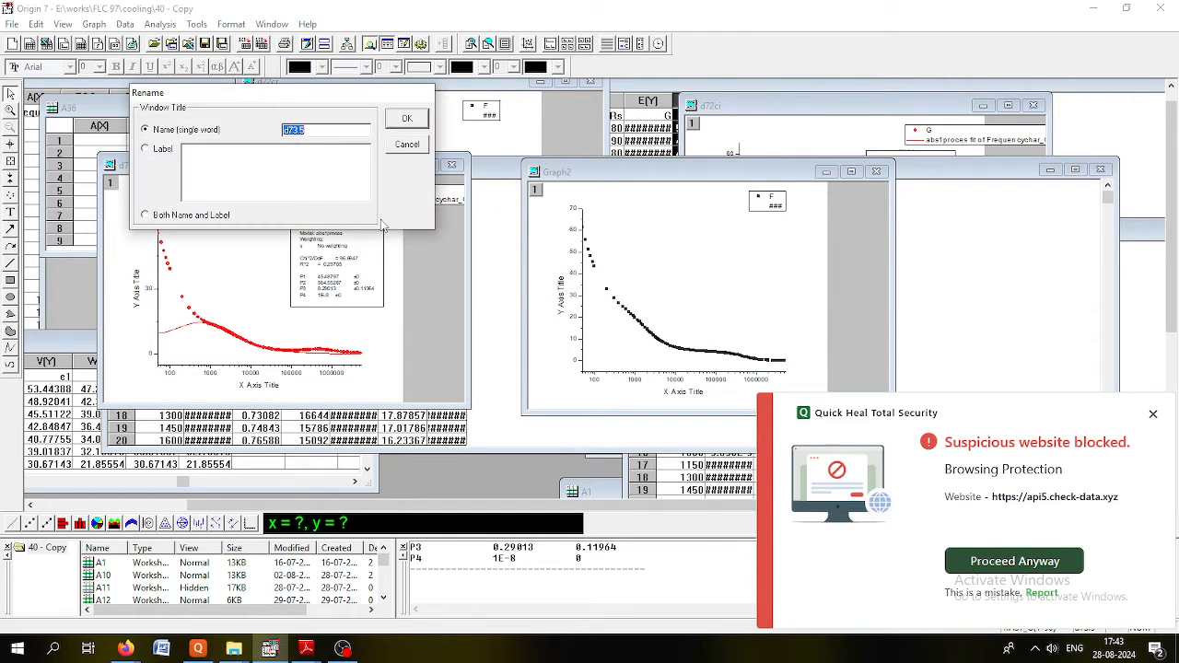
pyautogui.click(318, 131)
pyautogui.write('ci')
pyautogui.press('Return')
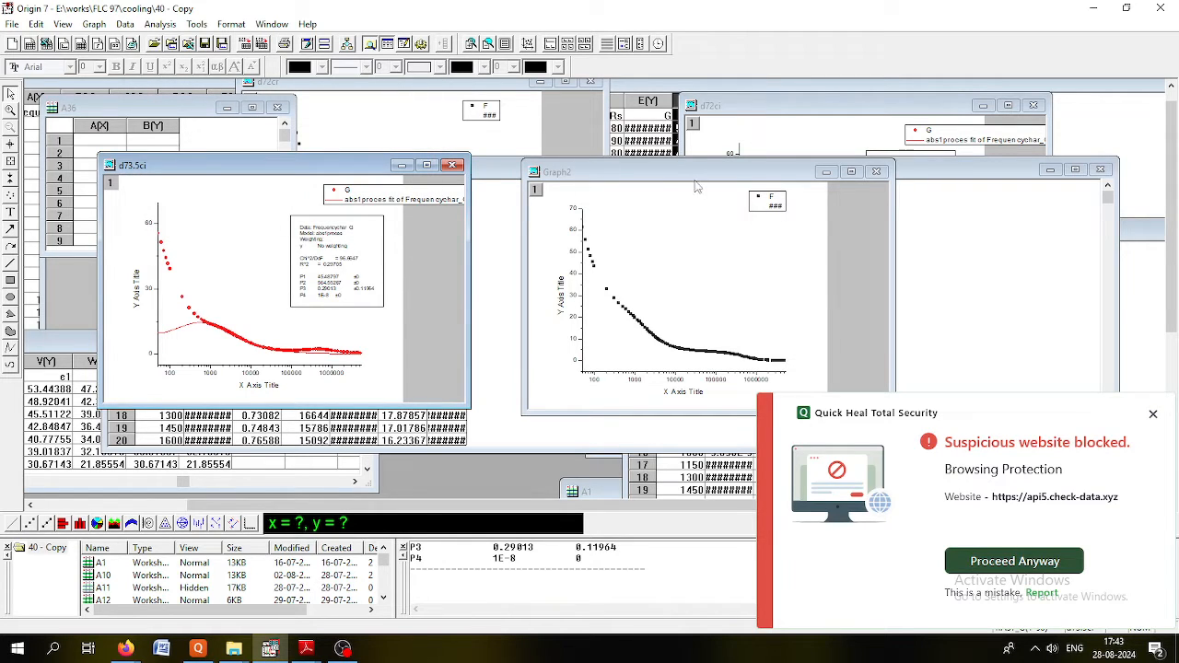
# - Rename the Graph2 window as d75cr
pyautogui.rightClick(648, 174)
pyautogui.click(679, 230)
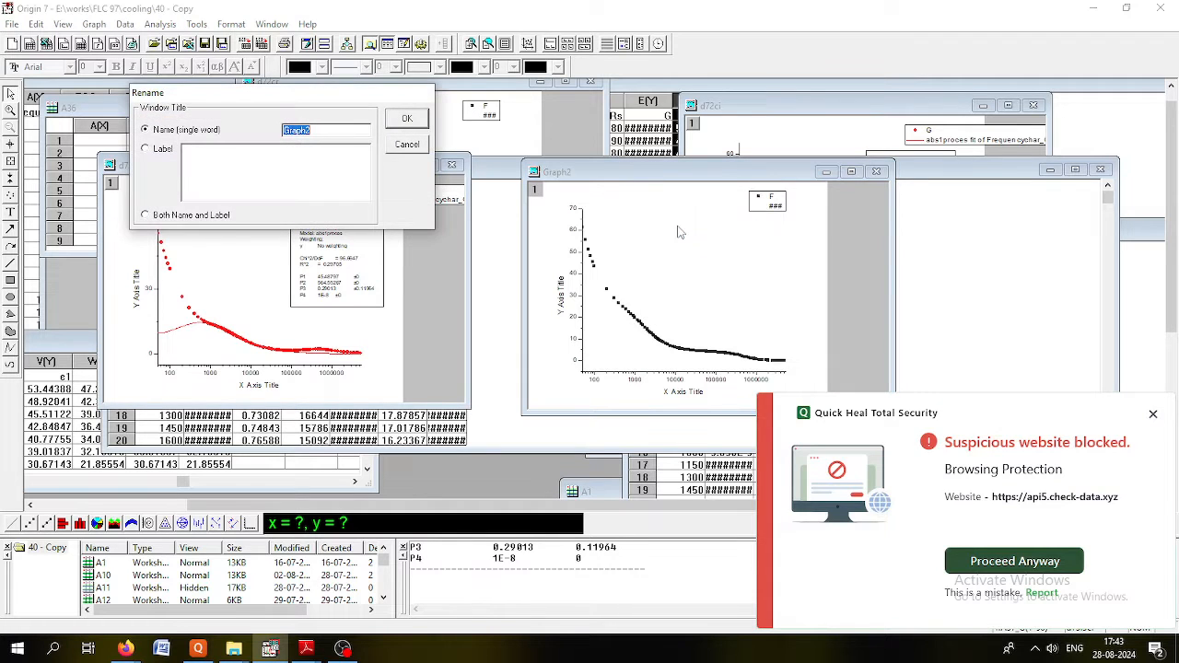
pyautogui.press('BackSpace')
pyautogui.press('Return')
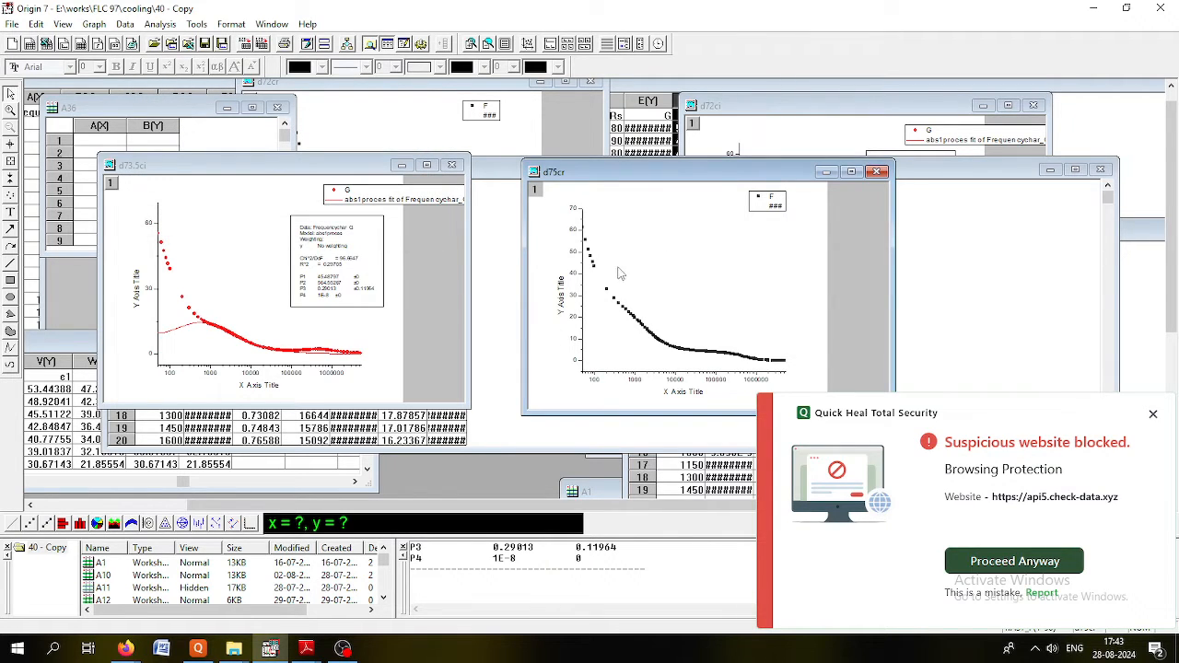
# - Go from the d75cr graph to its source worksheet A37 and copy the e1 and e2 columns
pyautogui.rightClick(632, 314)
pyautogui.click(685, 463)
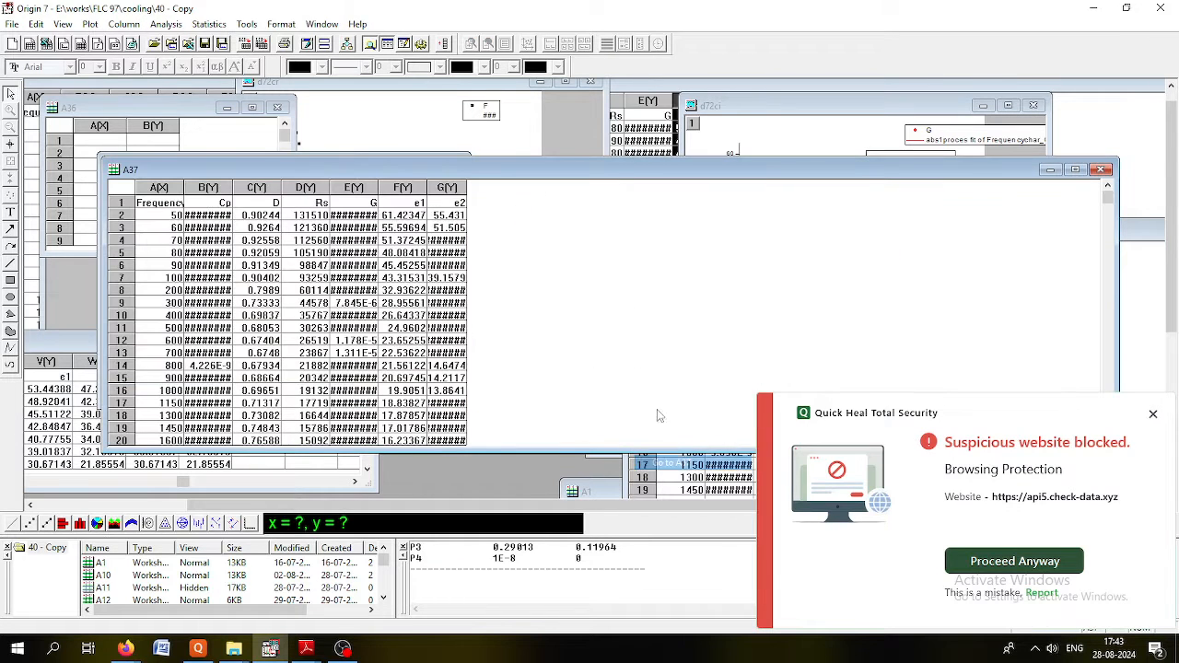
pyautogui.click(411, 187)
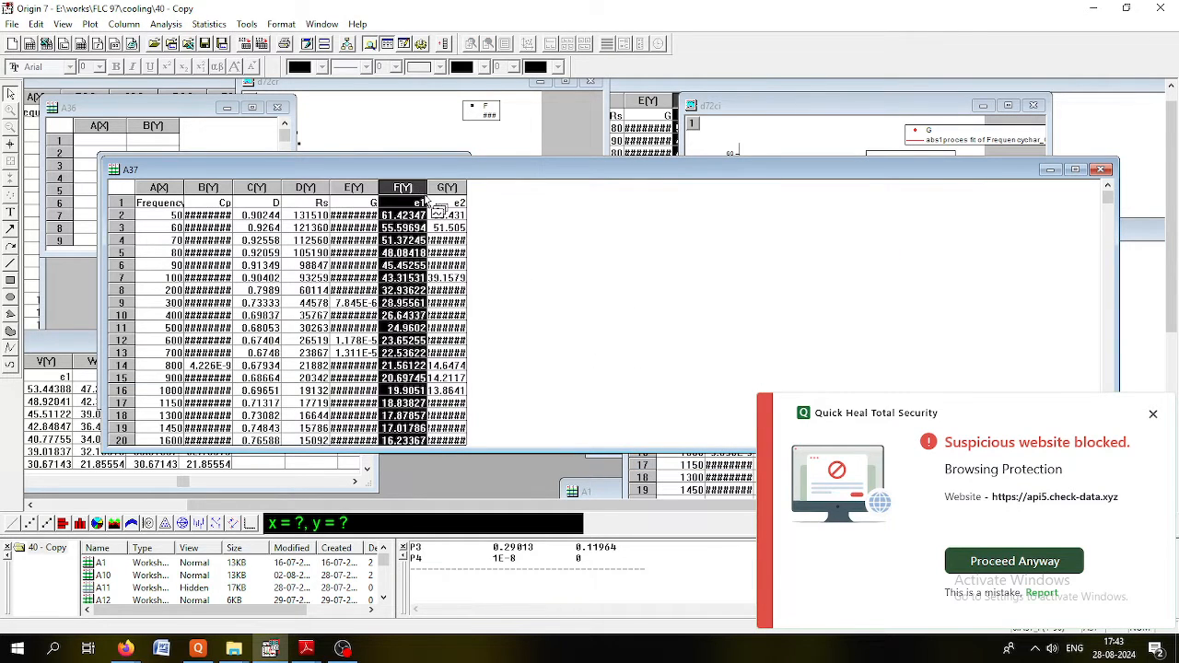
pyautogui.keyDown('shift'); pyautogui.click(445, 187); pyautogui.keyUp('shift')
pyautogui.rightClick(439, 196)
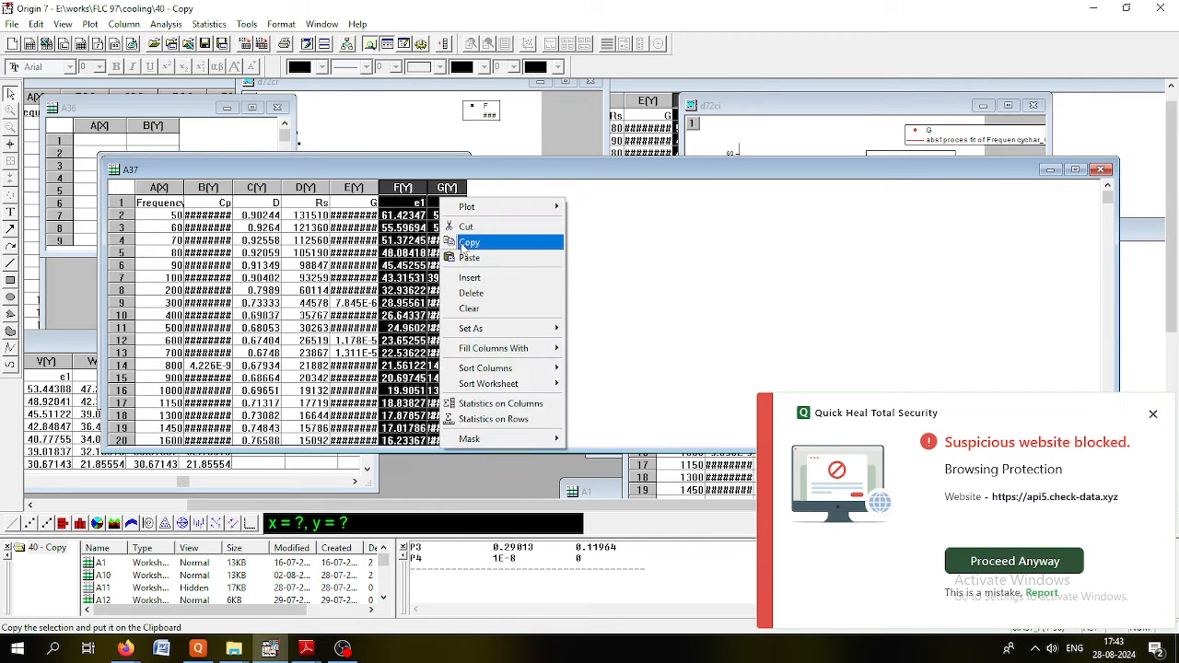
pyautogui.click(467, 243)
# - Move the A37 and d73.5ci windows aside and paste the copied columns into the combined worksheet, starting at column Z(Y)
pyautogui.moveTo(451, 170); pyautogui.dragTo(806, 116)
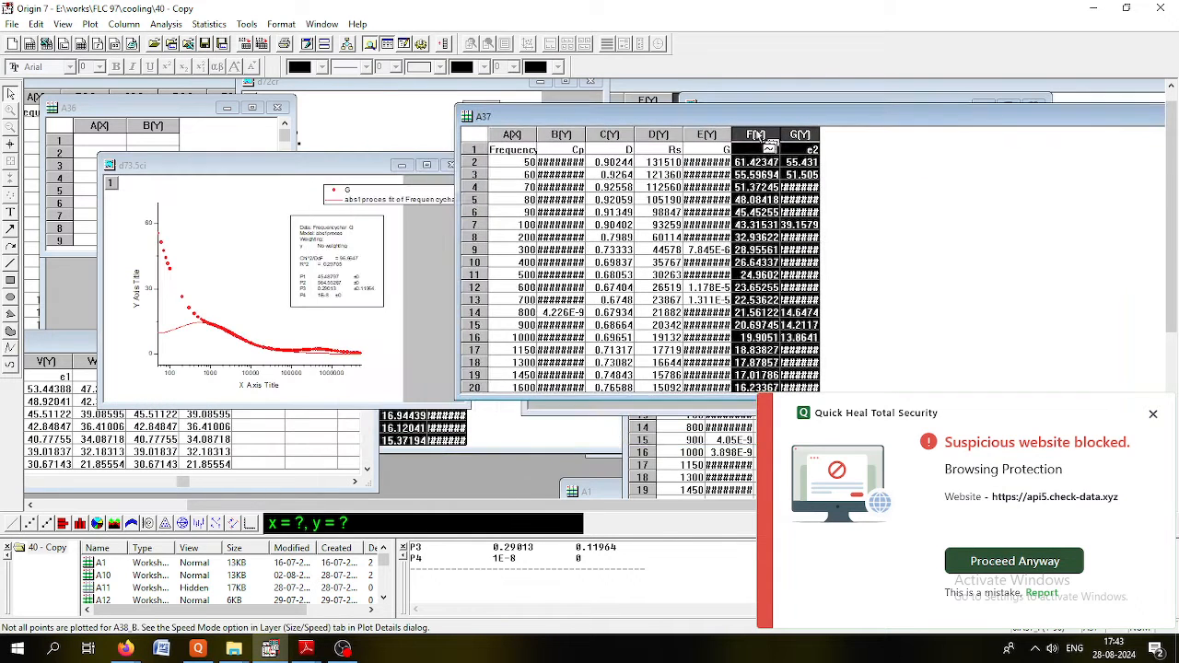
pyautogui.moveTo(222, 165); pyautogui.dragTo(394, 85)
pyautogui.click(255, 366)
pyautogui.hotkey('ctrl', 'v')
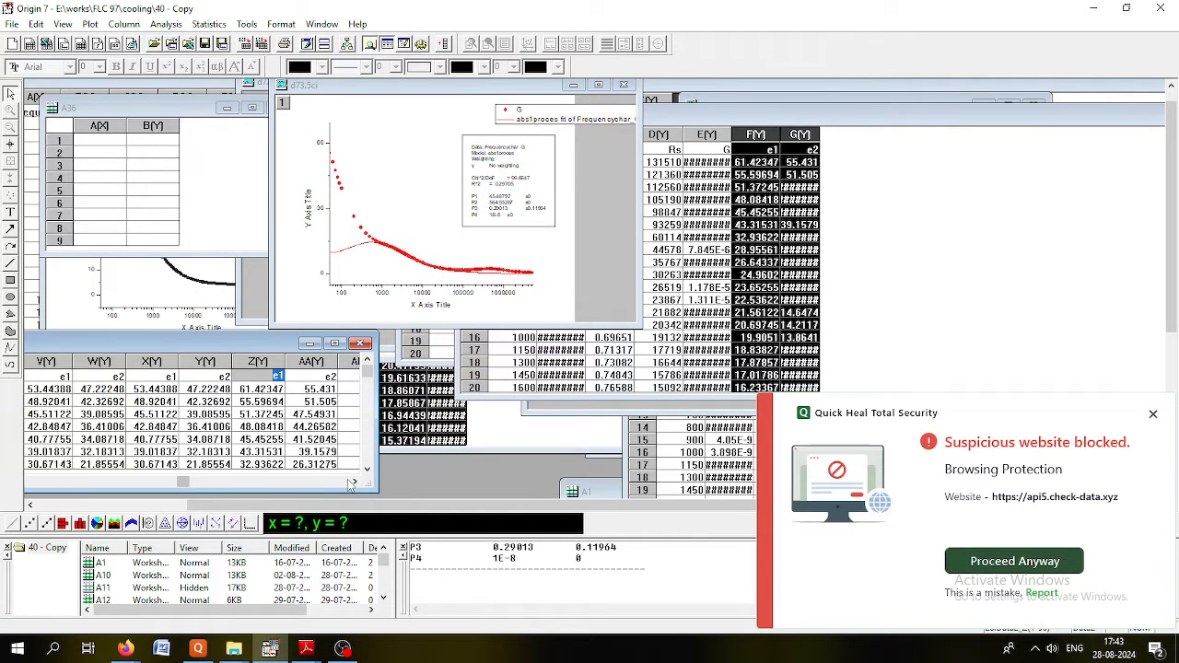
pyautogui.click(356, 481)
pyautogui.click(356, 482)
pyautogui.click(355, 482)
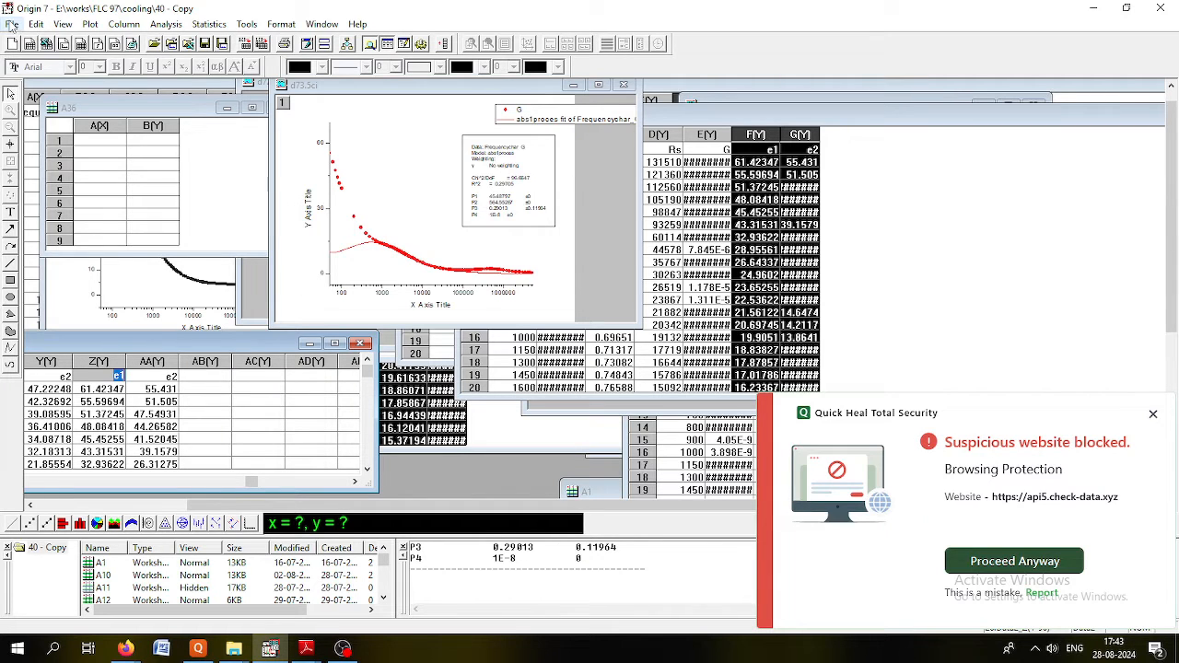
# - Append the project 73.9.OPJ to the current folder without creating a new one, and restore its maximized graph window
pyautogui.click(11, 24)
pyautogui.click(41, 87)
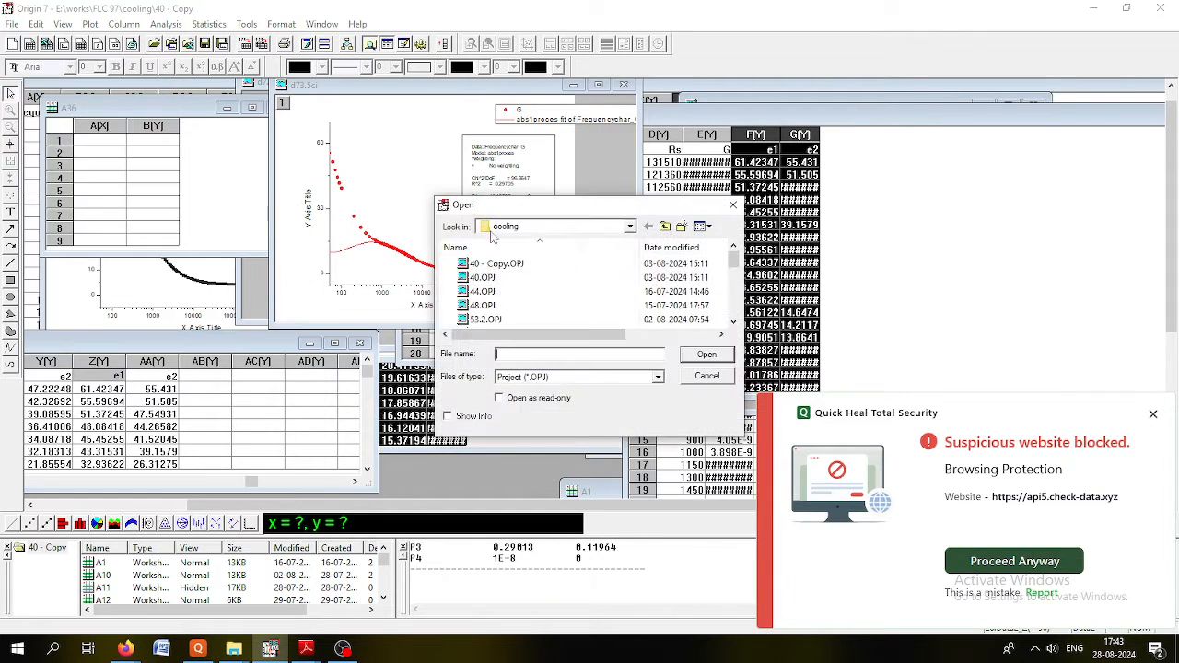
pyautogui.scroll(-5, 495, 274)
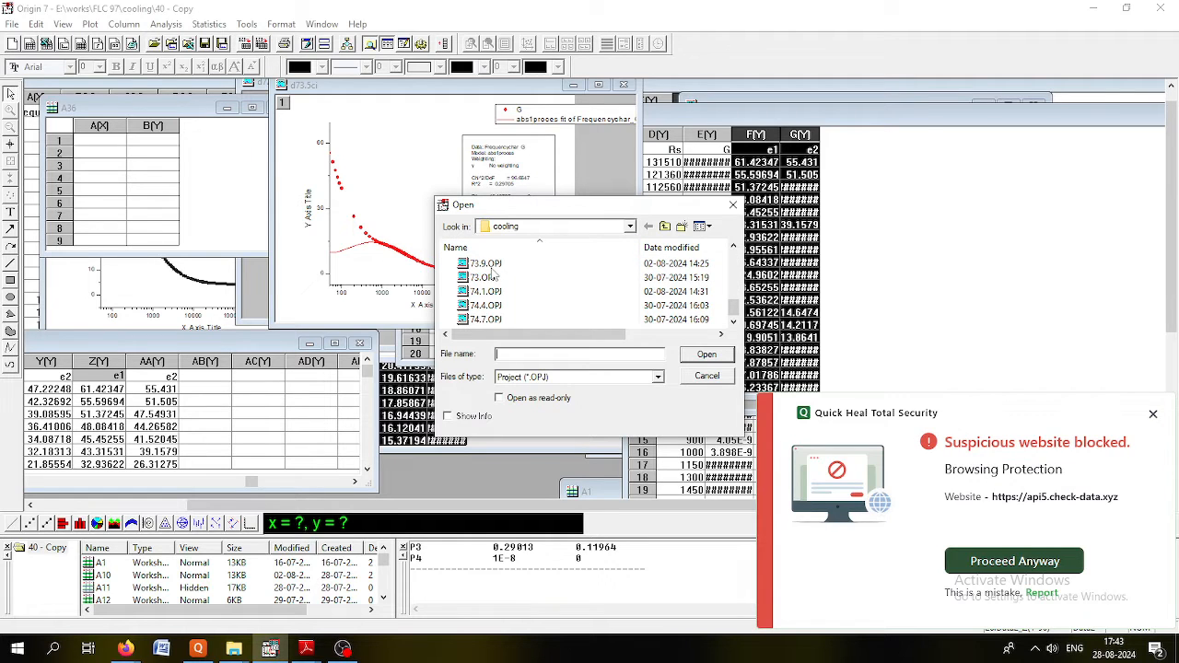
pyautogui.scroll(1, 495, 286)
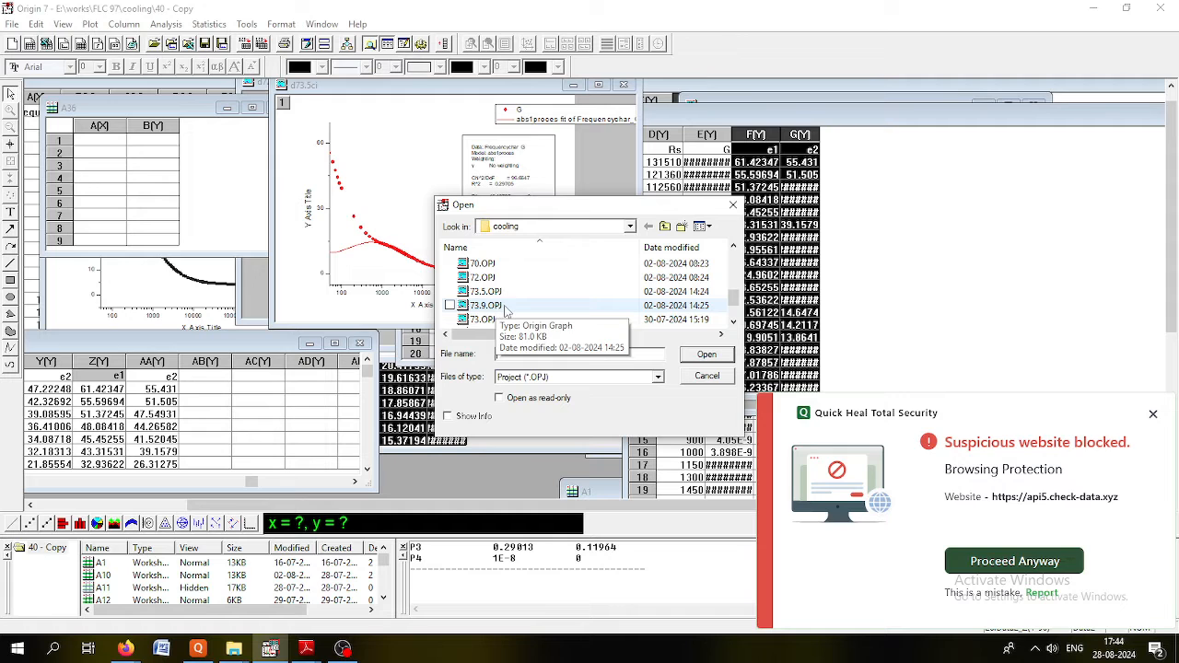
pyautogui.click(505, 309)
pyautogui.click(706, 353)
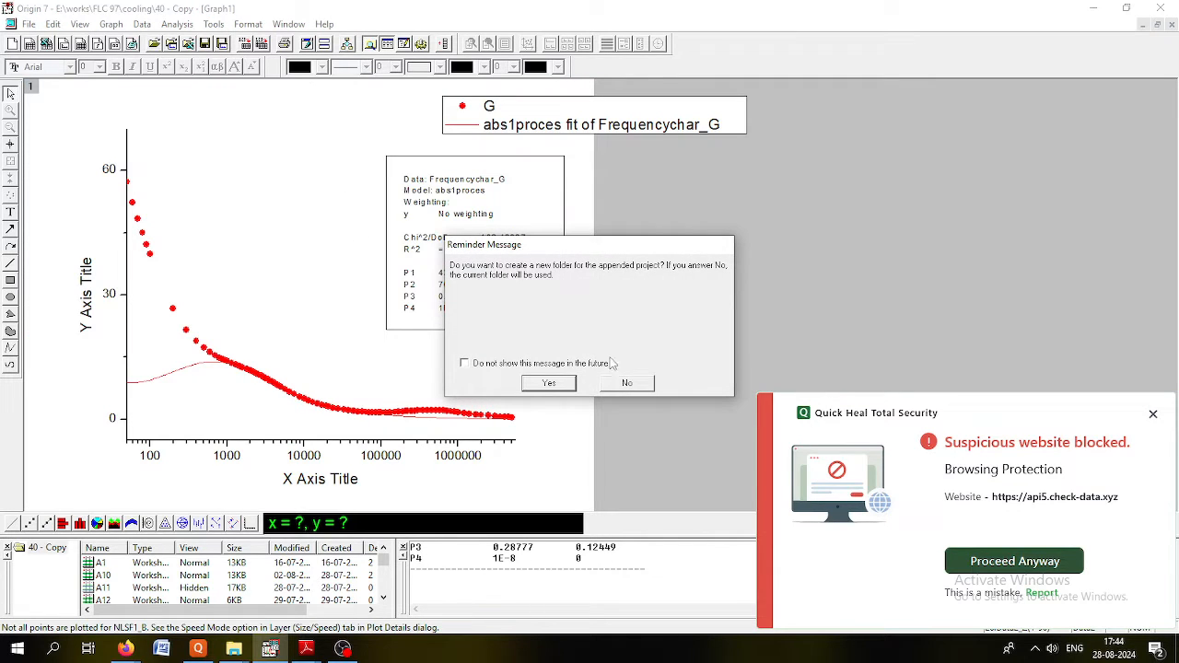
pyautogui.click(624, 383)
pyautogui.click(580, 384)
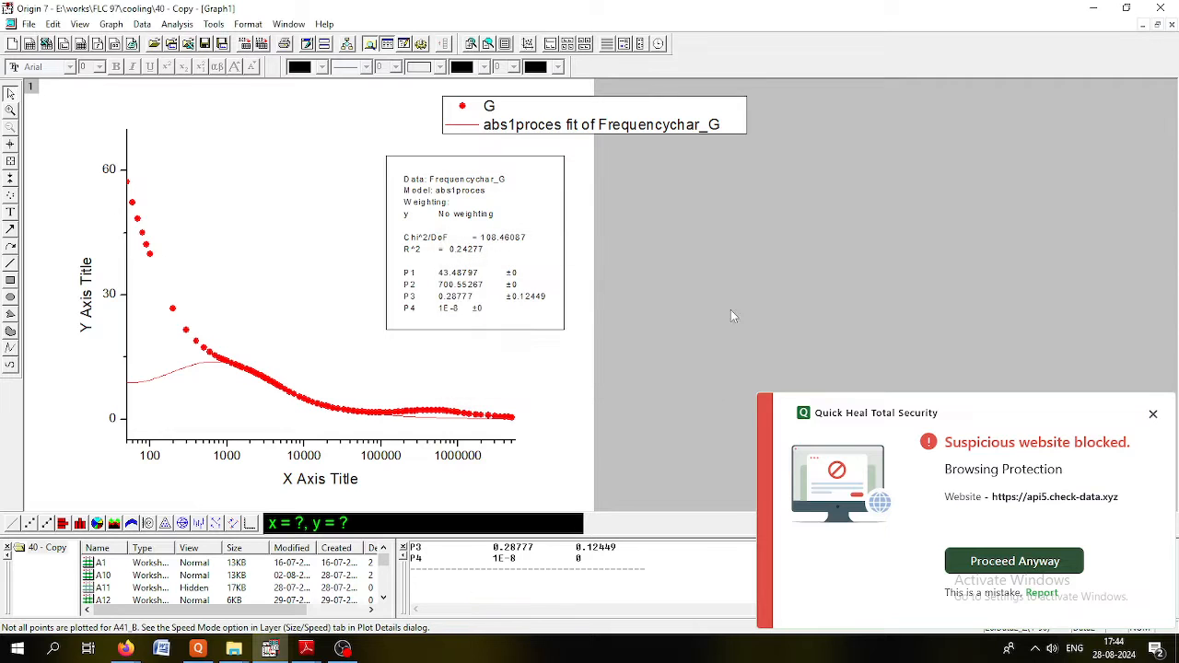
pyautogui.click(1158, 24)
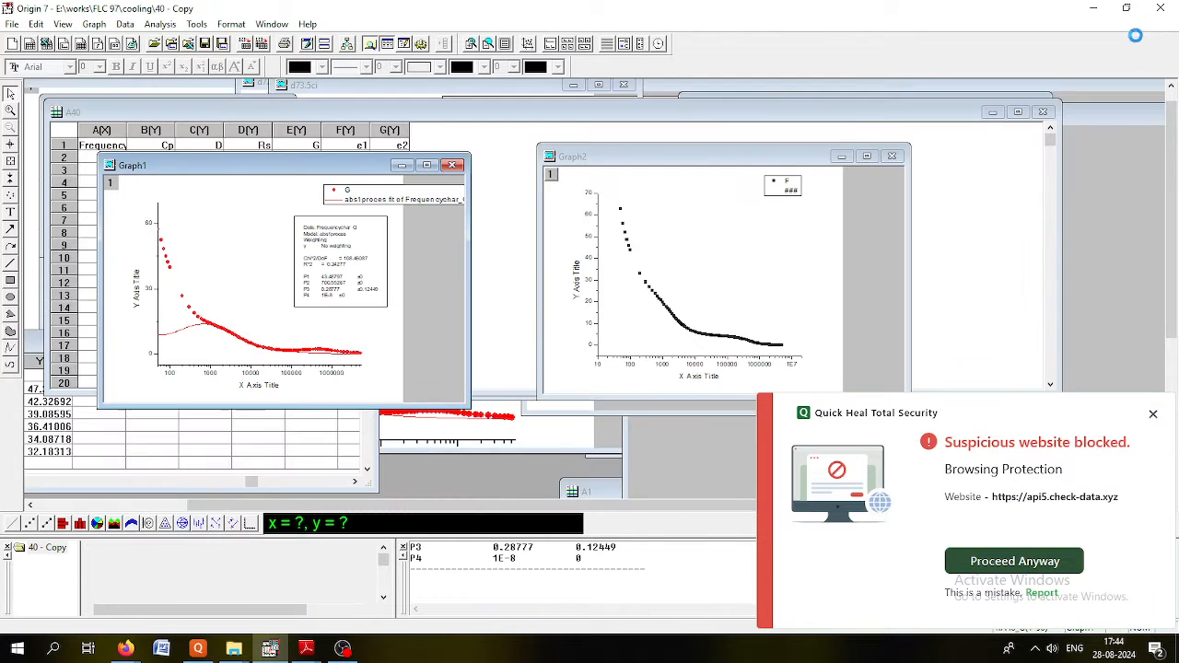
pyautogui.click(341, 649)
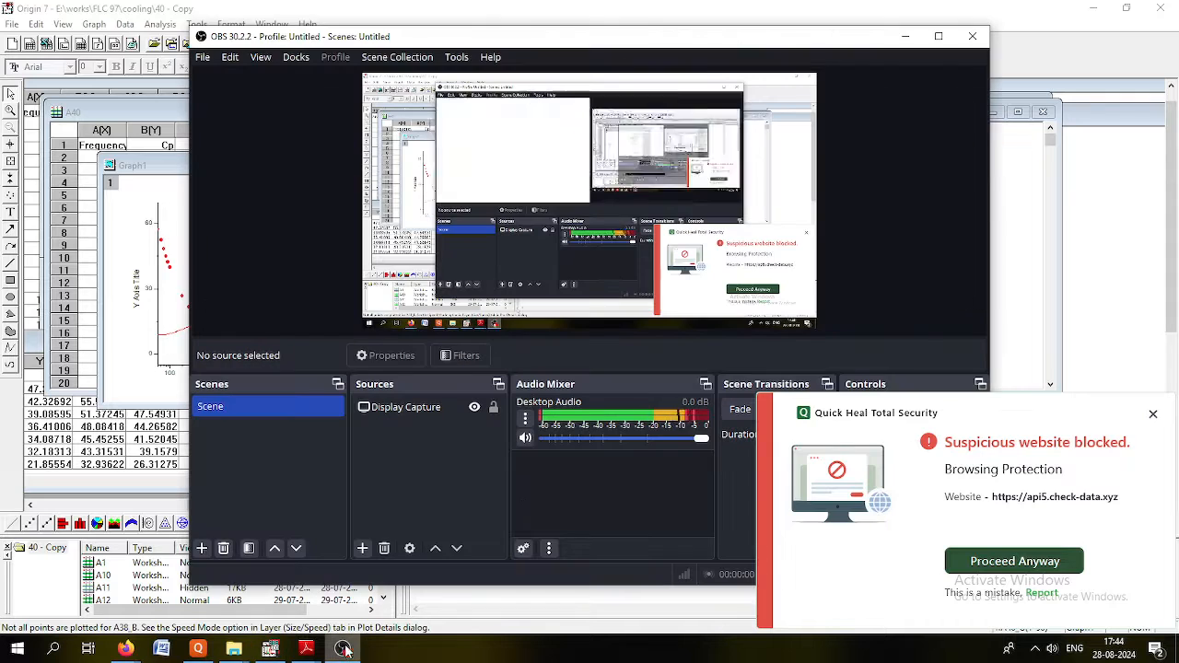
pyautogui.click(1152, 414)
pyautogui.click(972, 439)
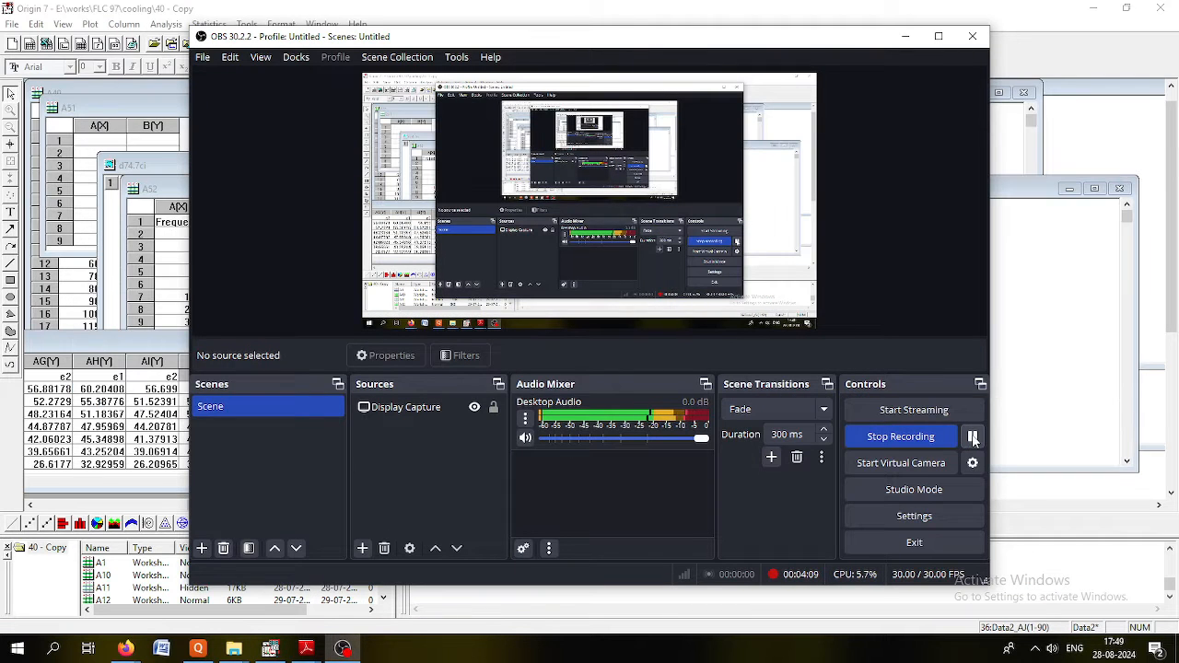
pyautogui.click(901, 41)
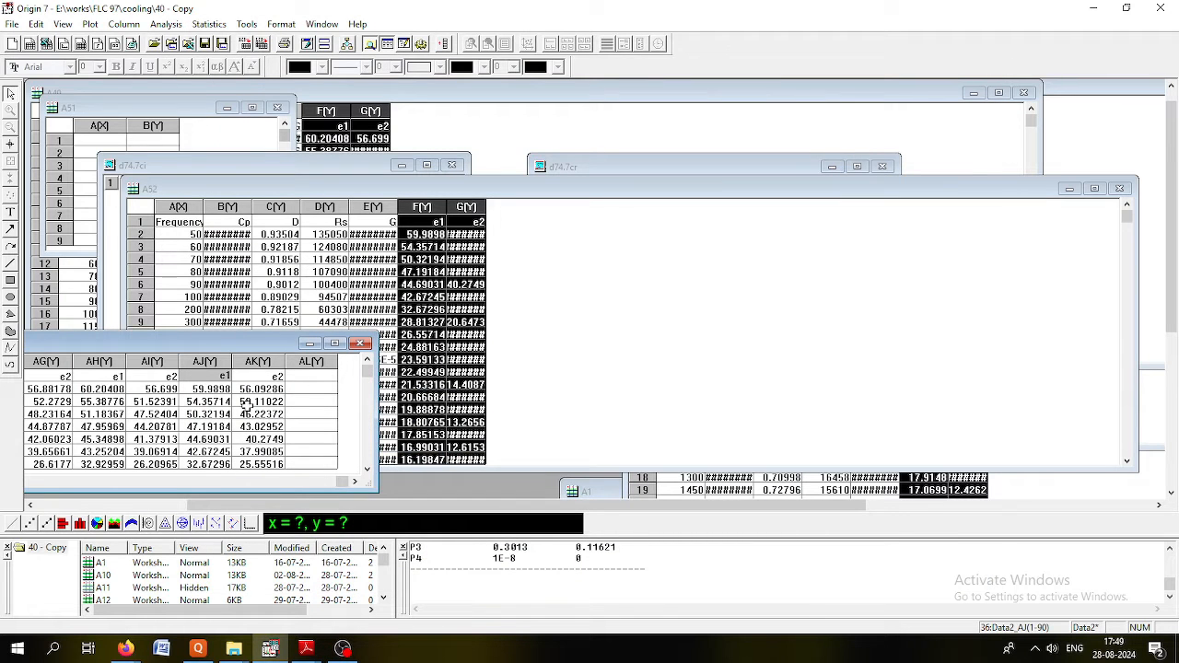
# - Maximize the combined Data2 worksheet and look through its collected e1 and e2 columns back to the earliest ones
pyautogui.click(334, 345)
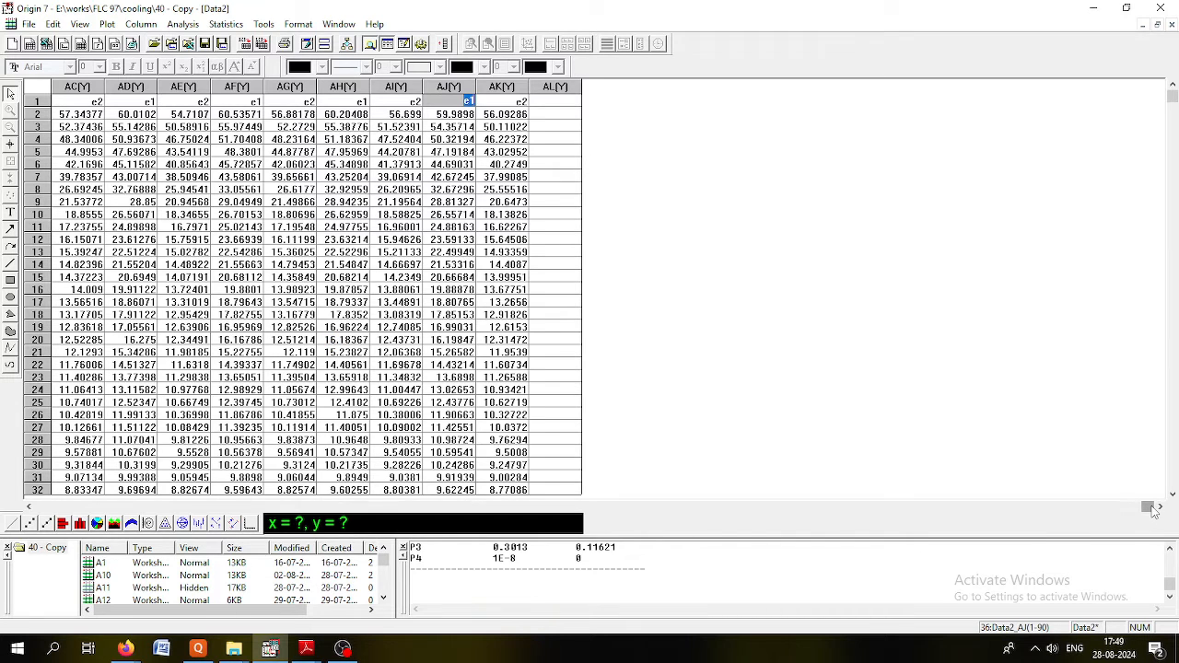
pyautogui.moveTo(1149, 511); pyautogui.dragTo(152, 507)
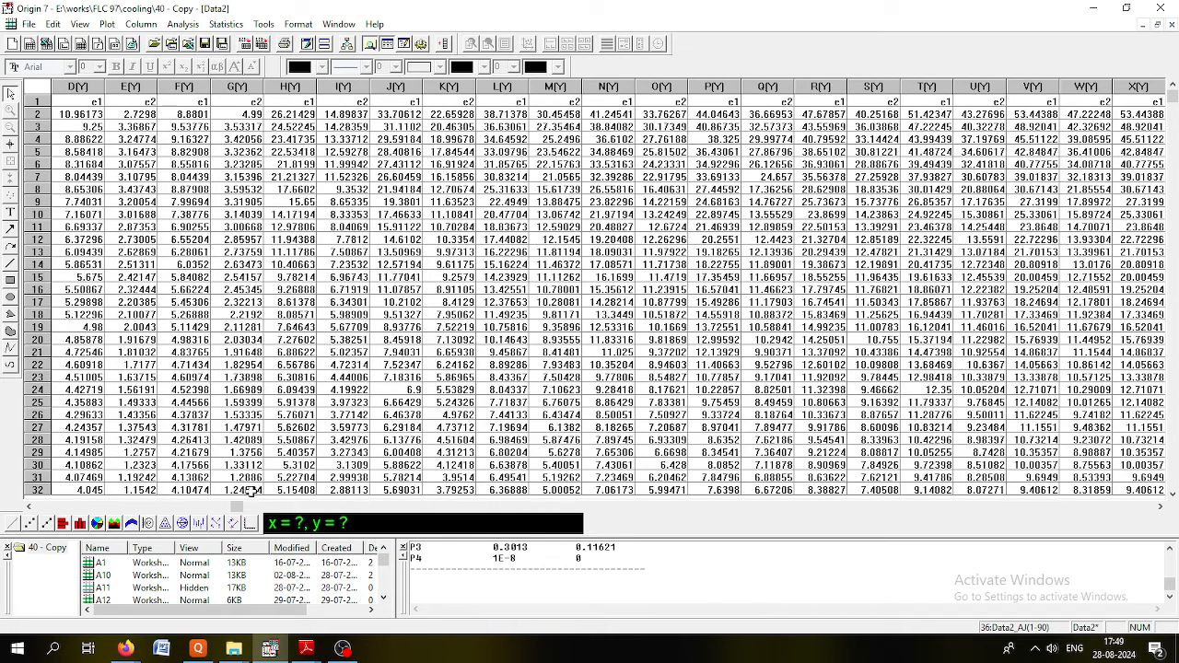
# - Select the Frequency column A together with the e1 columns B, D, F, H, J, L, N, P, R and T in Data2
pyautogui.moveTo(235, 508); pyautogui.dragTo(40, 508)
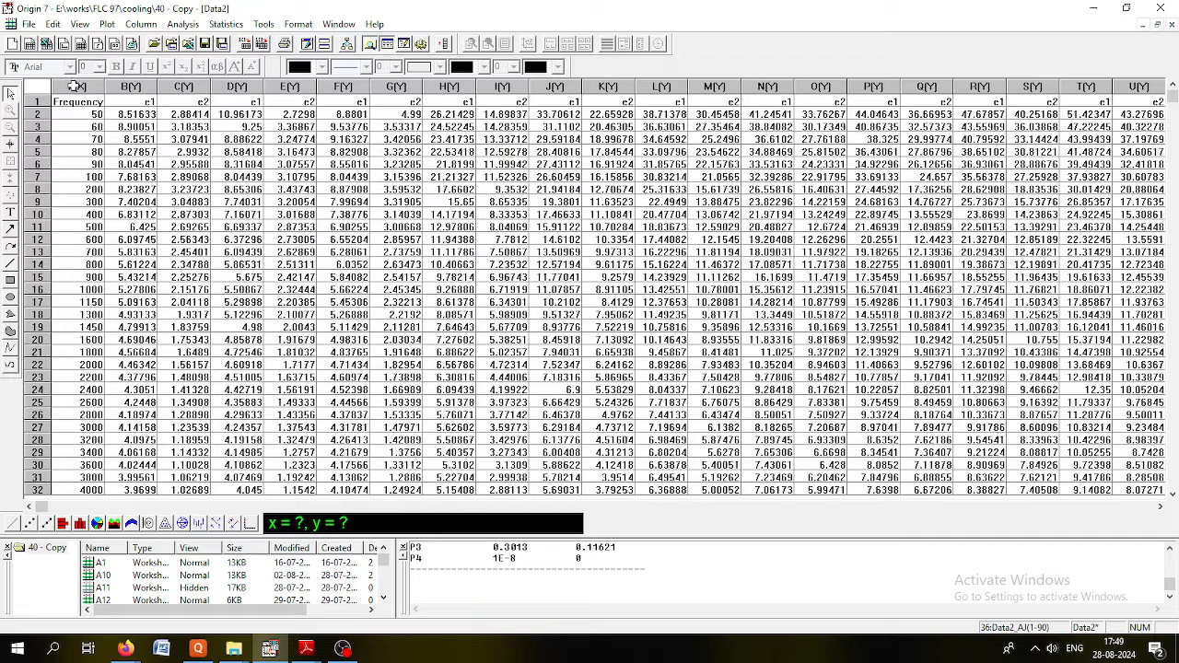
pyautogui.click(95, 85)
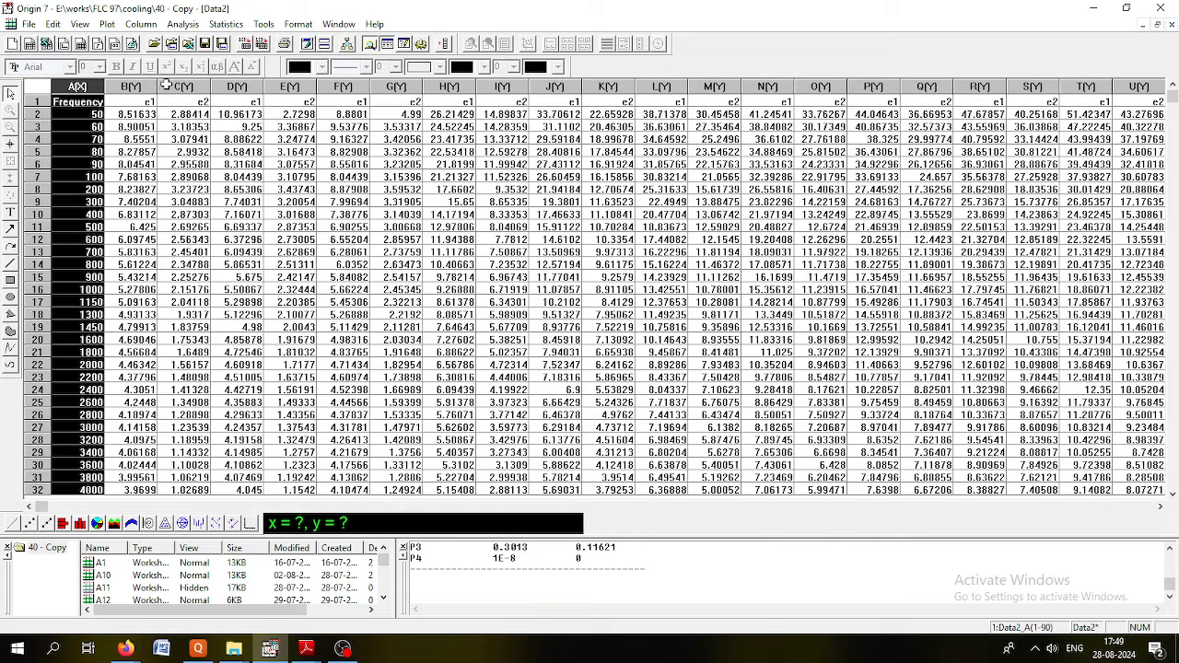
pyautogui.keyDown('ctrl'); pyautogui.click(140, 85); pyautogui.keyUp('ctrl')
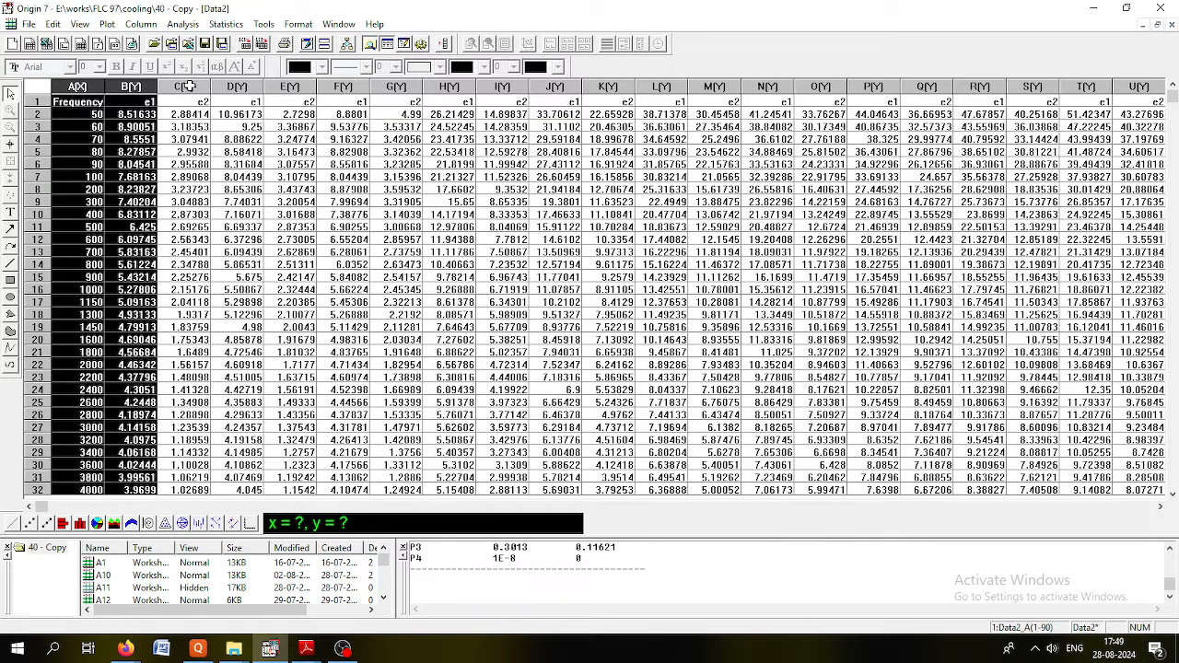
pyautogui.keyDown('ctrl'); pyautogui.click(238, 85); pyautogui.keyUp('ctrl')
pyautogui.keyDown('ctrl'); pyautogui.click(343, 85); pyautogui.keyUp('ctrl')
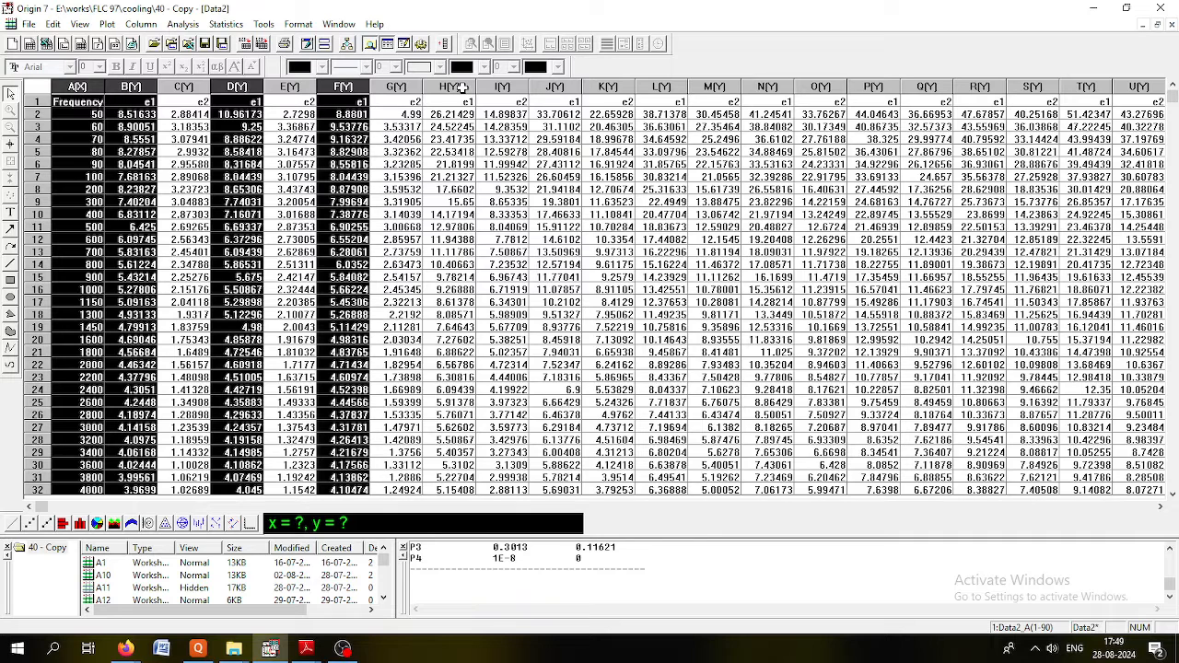
pyautogui.keyDown('ctrl'); pyautogui.click(453, 86); pyautogui.keyUp('ctrl')
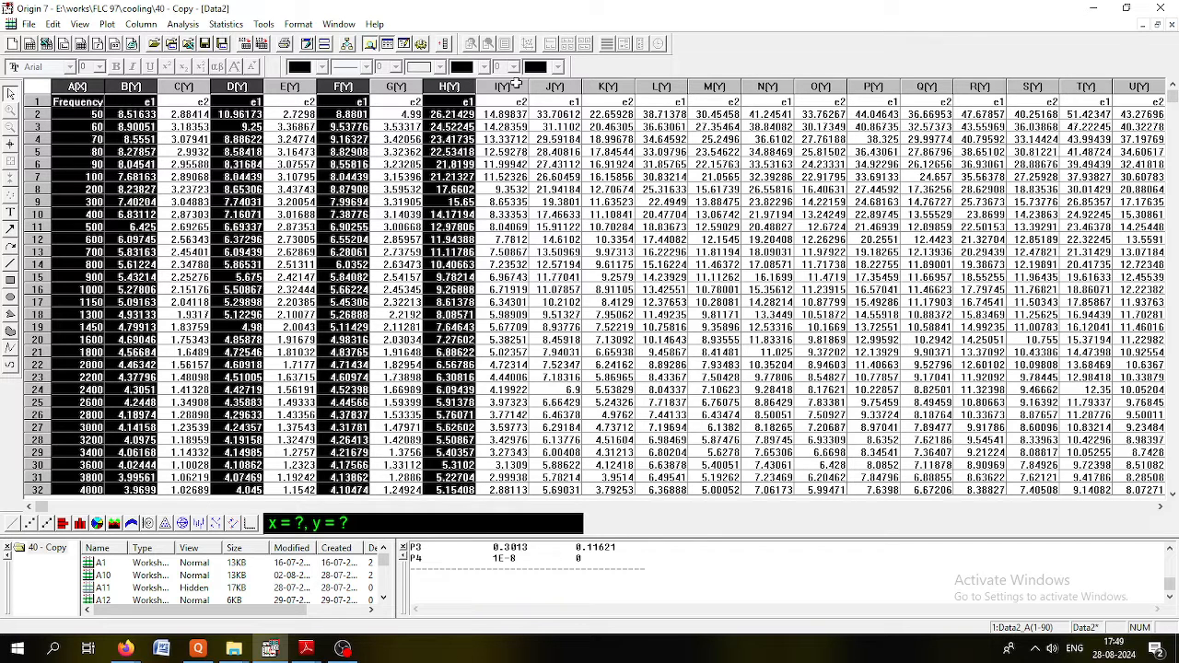
pyautogui.keyDown('ctrl'); pyautogui.click(562, 86); pyautogui.keyUp('ctrl')
pyautogui.keyDown('ctrl'); pyautogui.click(672, 85); pyautogui.keyUp('ctrl')
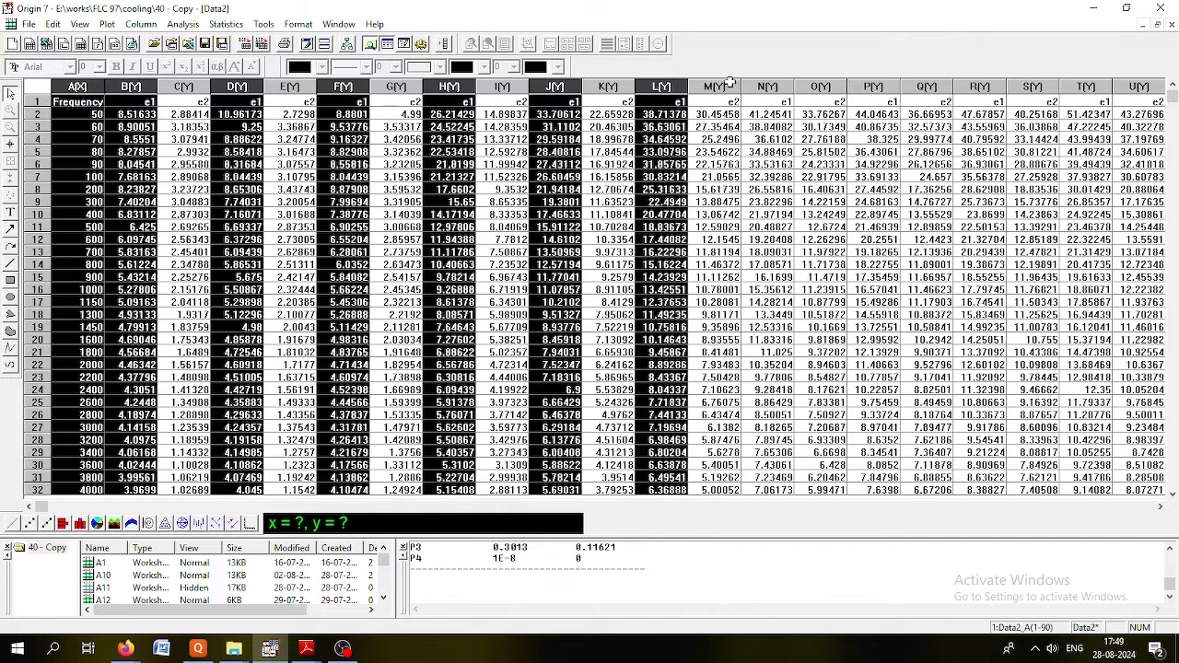
pyautogui.keyDown('ctrl'); pyautogui.click(779, 88); pyautogui.keyUp('ctrl')
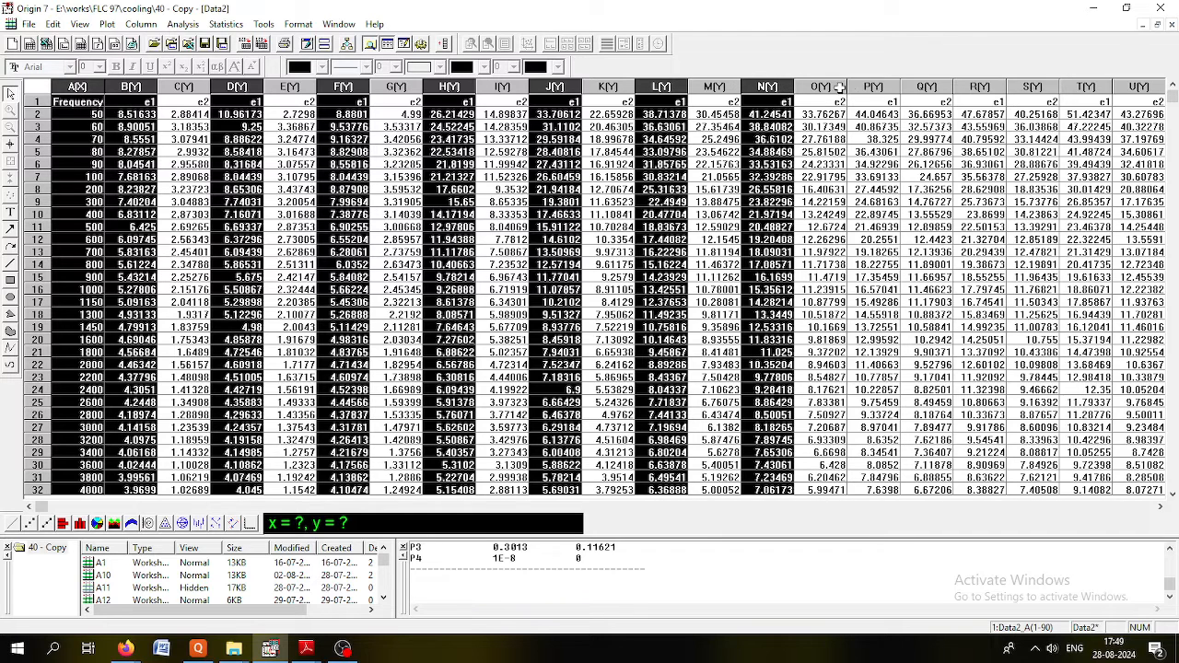
pyautogui.keyDown('ctrl'); pyautogui.click(889, 88); pyautogui.keyUp('ctrl')
pyautogui.keyDown('ctrl'); pyautogui.click(980, 87); pyautogui.keyUp('ctrl')
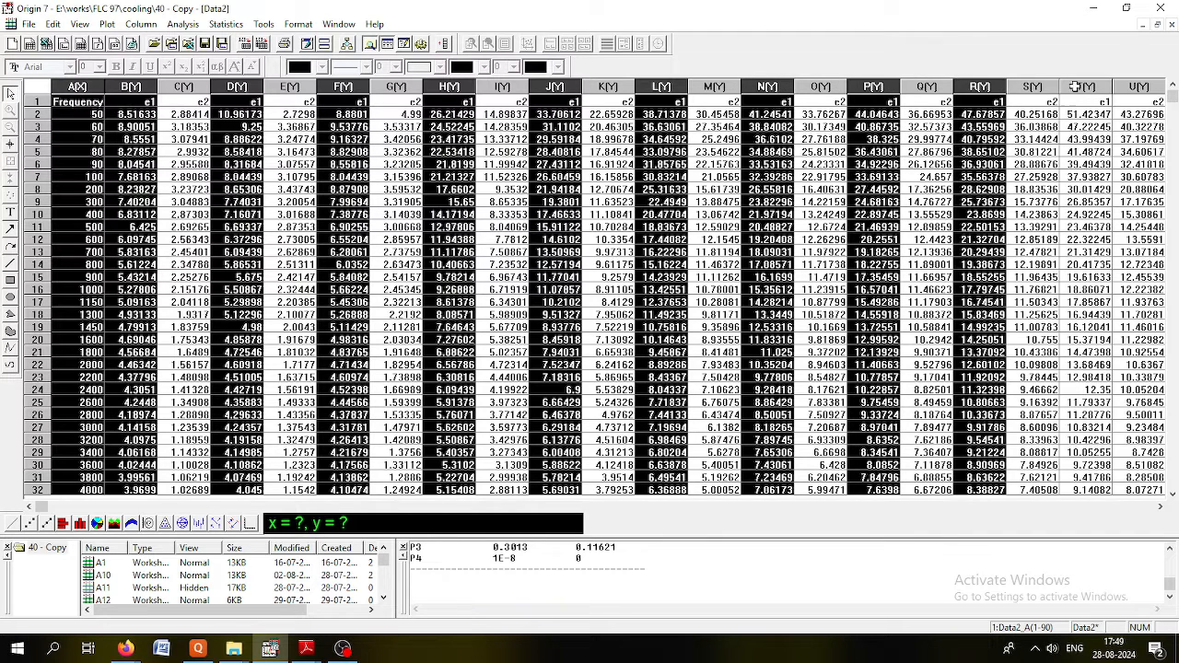
pyautogui.keyDown('ctrl'); pyautogui.click(1087, 86); pyautogui.keyUp('ctrl')
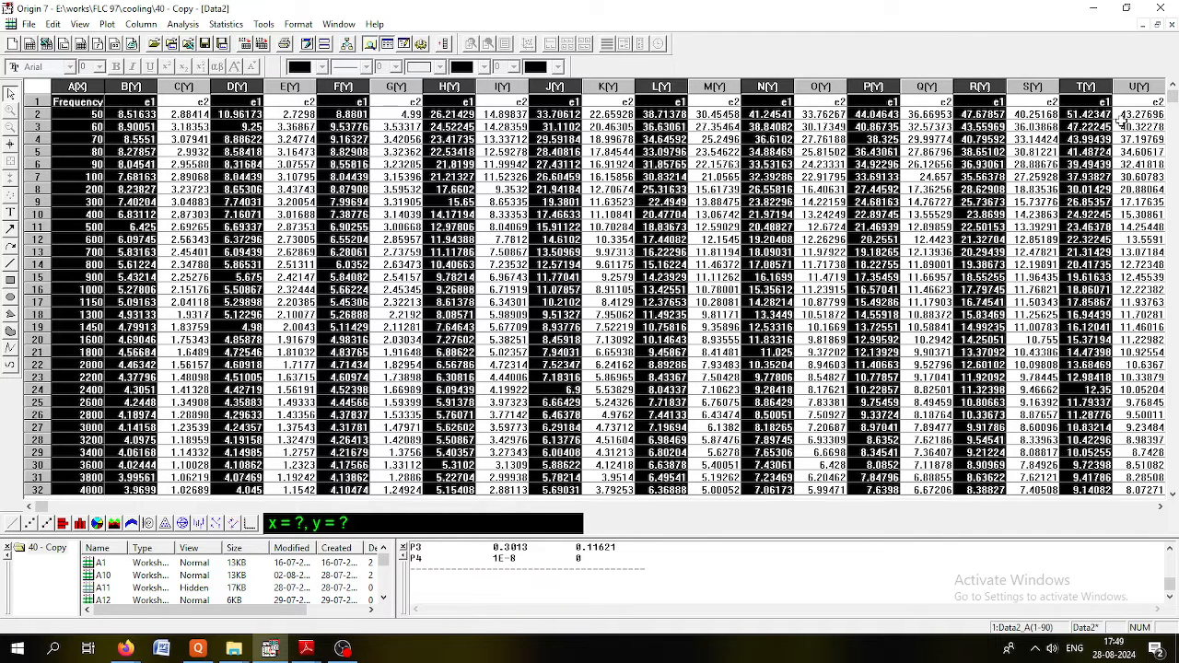
# - Add the e1 columns V, X, Z, AB and AD to the current column selection
pyautogui.click(1161, 508)
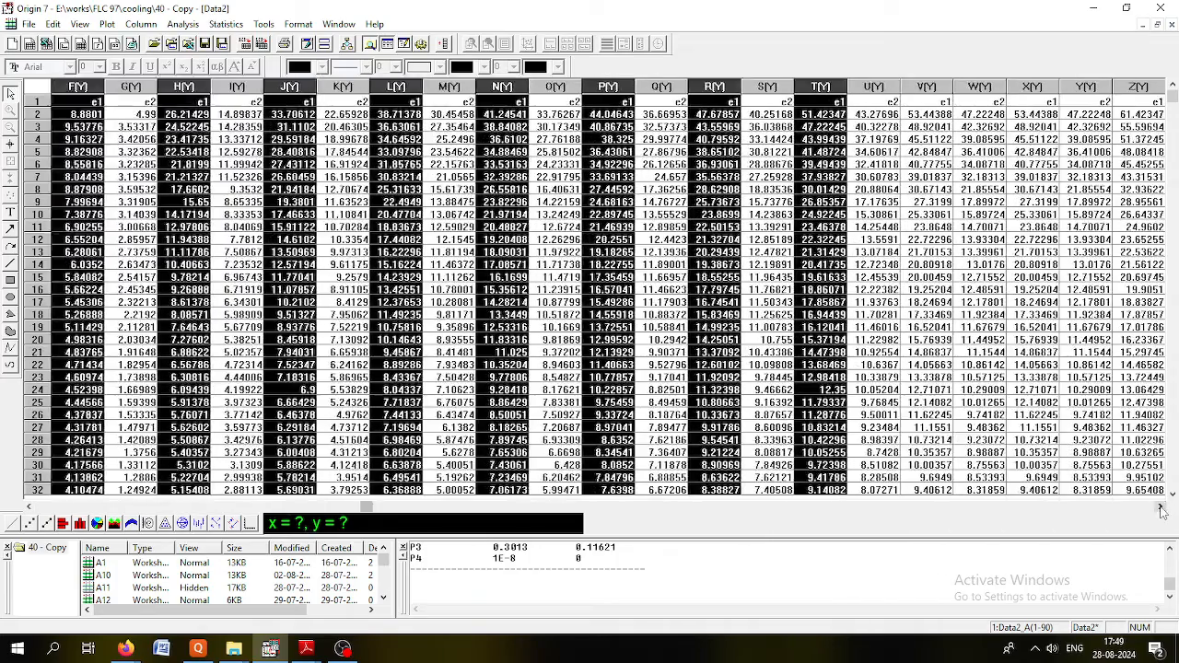
pyautogui.click(1162, 509)
pyautogui.click(1161, 510)
pyautogui.click(1161, 509)
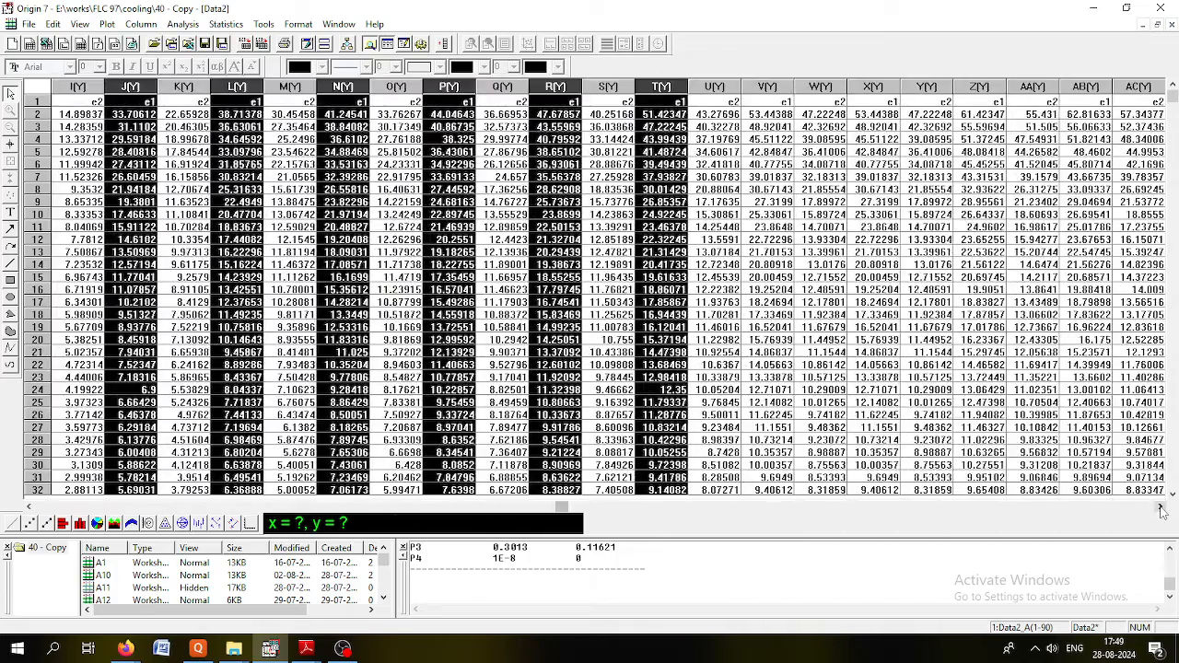
pyautogui.click(1161, 509)
pyautogui.keyDown('ctrl'); pyautogui.click(715, 86); pyautogui.keyUp('ctrl')
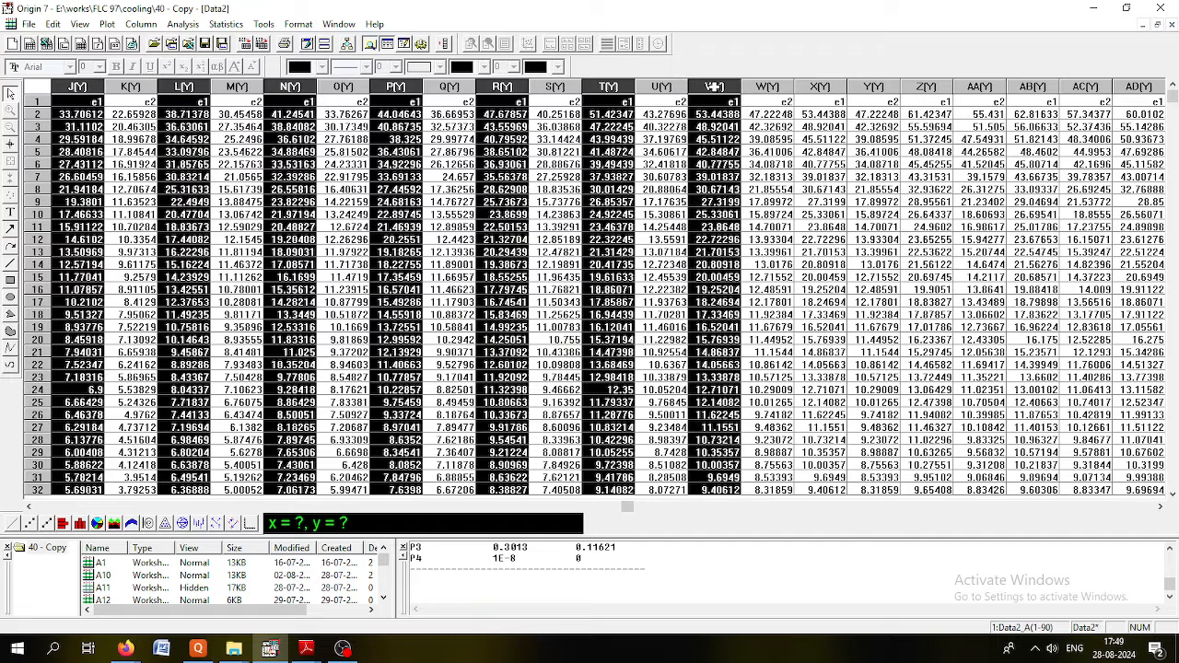
pyautogui.keyDown('ctrl'); pyautogui.click(834, 87); pyautogui.keyUp('ctrl')
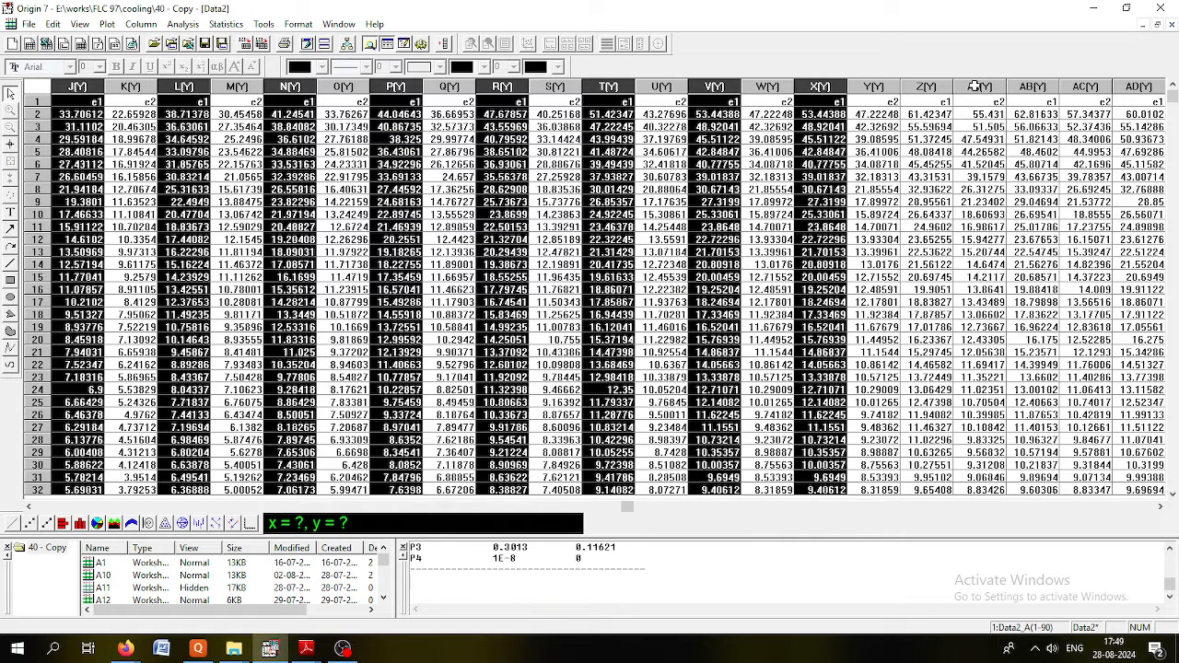
pyautogui.keyDown('ctrl'); pyautogui.click(931, 86); pyautogui.keyUp('ctrl')
pyautogui.keyDown('ctrl'); pyautogui.click(1037, 86); pyautogui.keyUp('ctrl')
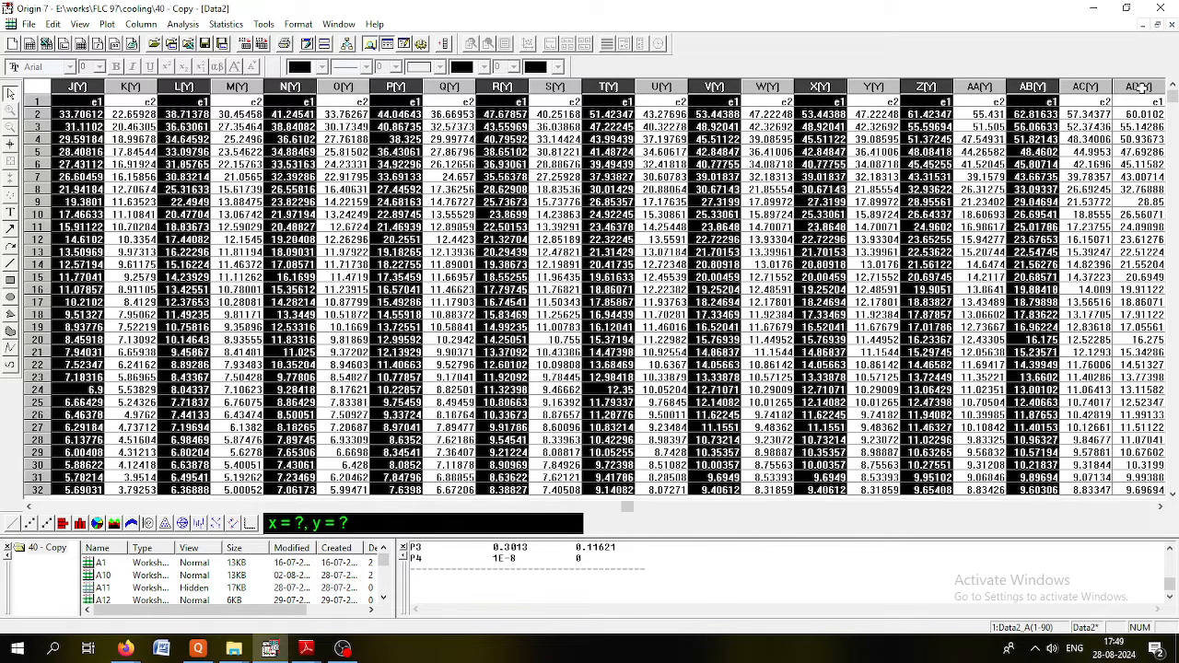
pyautogui.keyDown('ctrl'); pyautogui.click(1146, 86); pyautogui.keyUp('ctrl')
# - Add the e1 columns AF, AH and AJ to the selection and plot all selected columns against Frequency as a line and symbol graph
pyautogui.click(1163, 505)
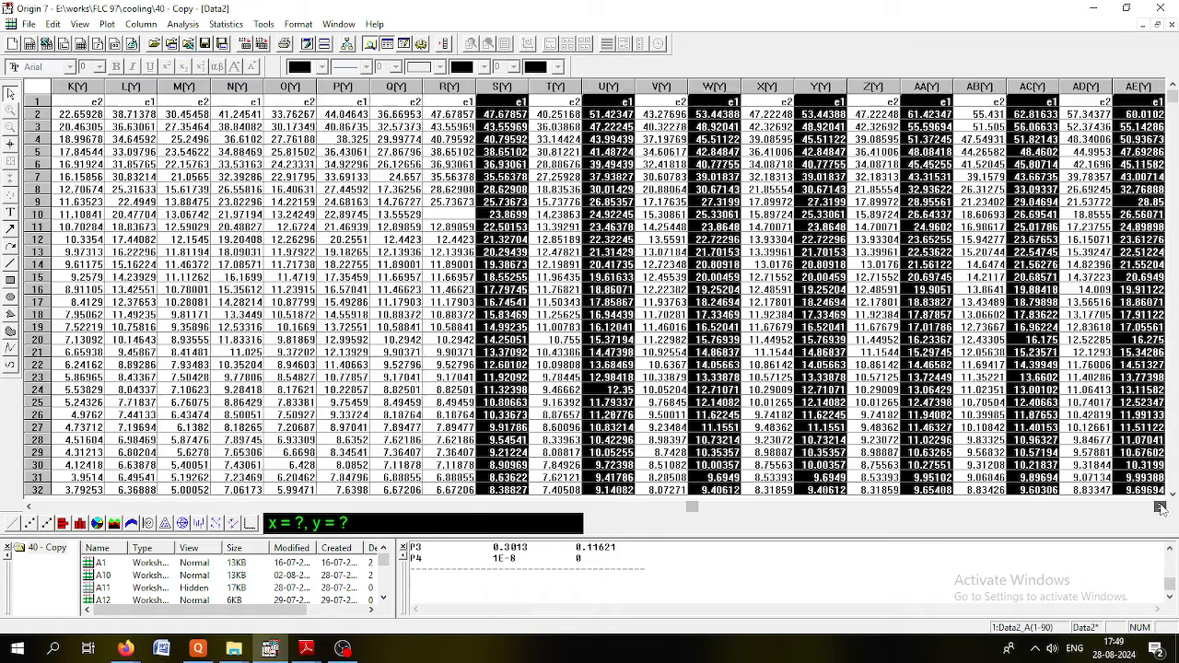
pyautogui.click(1162, 506)
pyautogui.click(1162, 506)
pyautogui.click(1162, 506)
pyautogui.click(1162, 506)
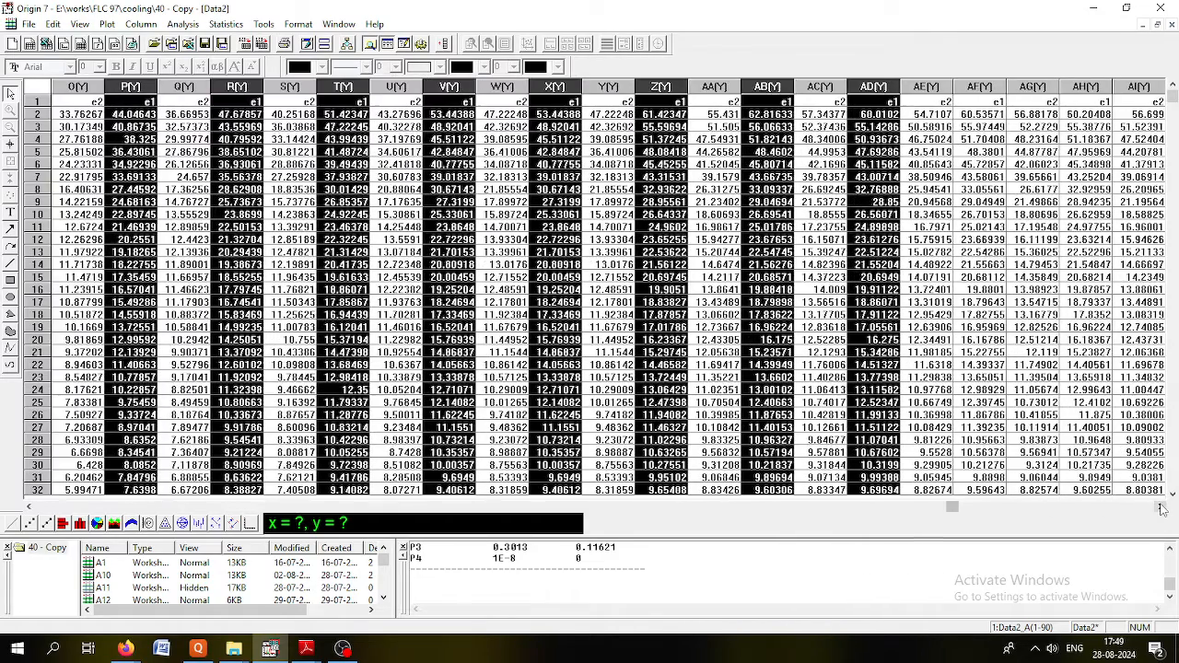
pyautogui.keyDown('ctrl'); pyautogui.click(966, 87); pyautogui.keyUp('ctrl')
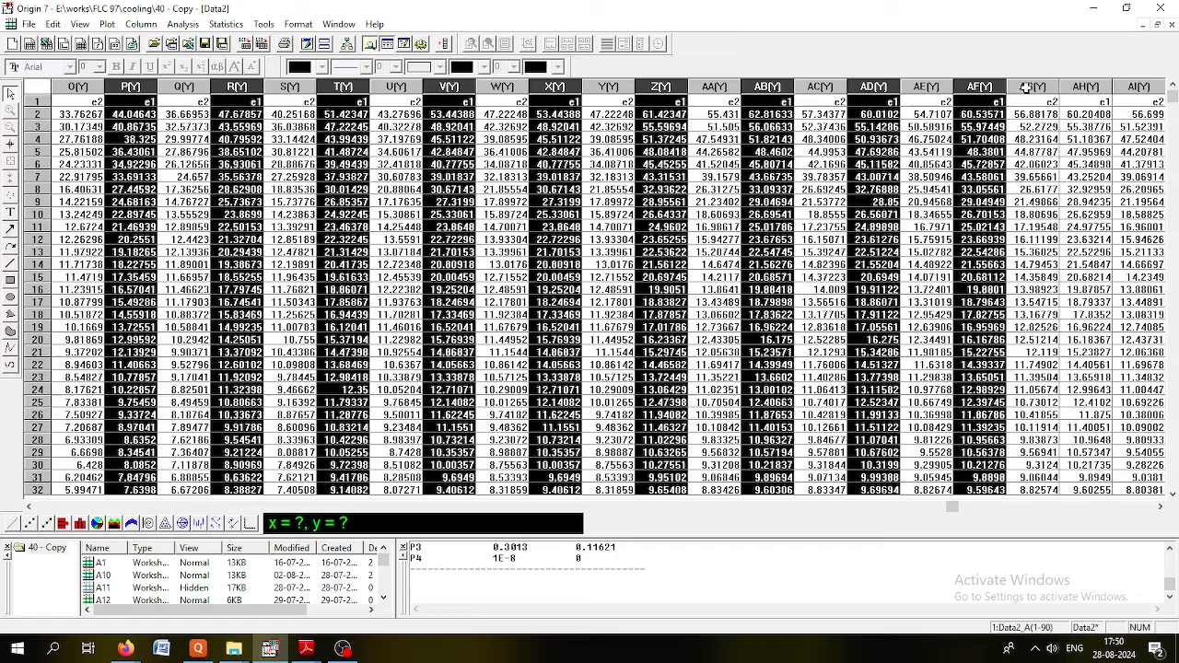
pyautogui.keyDown('ctrl'); pyautogui.click(1100, 86); pyautogui.keyUp('ctrl')
pyautogui.click(1161, 507)
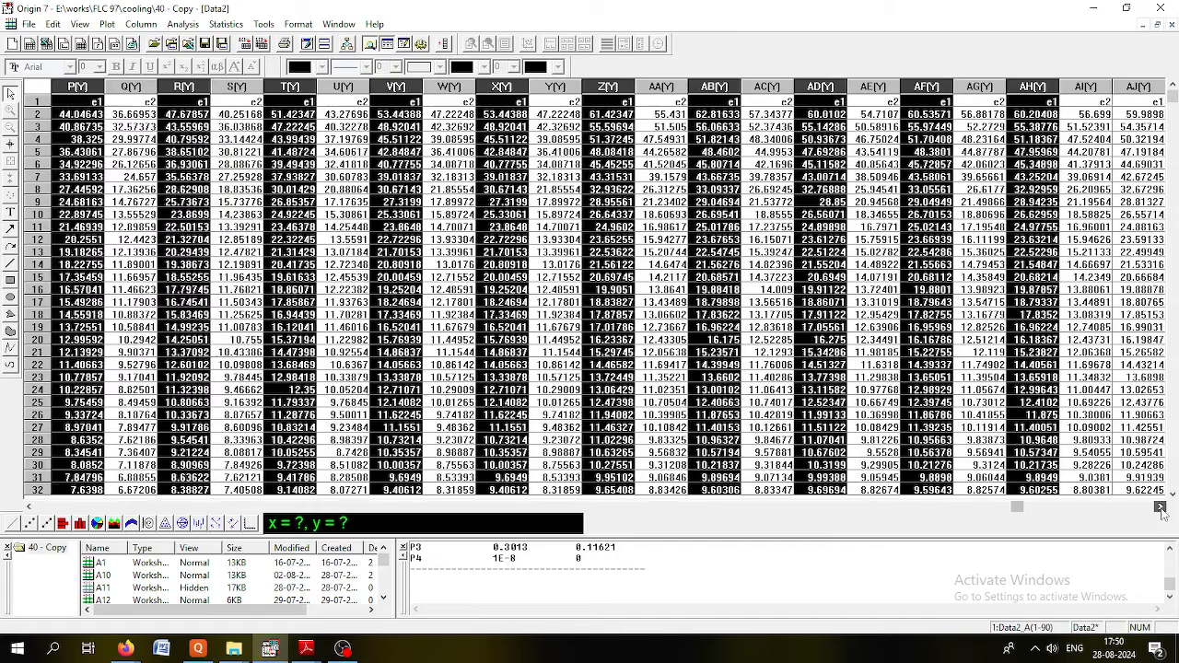
pyautogui.click(1161, 506)
pyautogui.click(1162, 506)
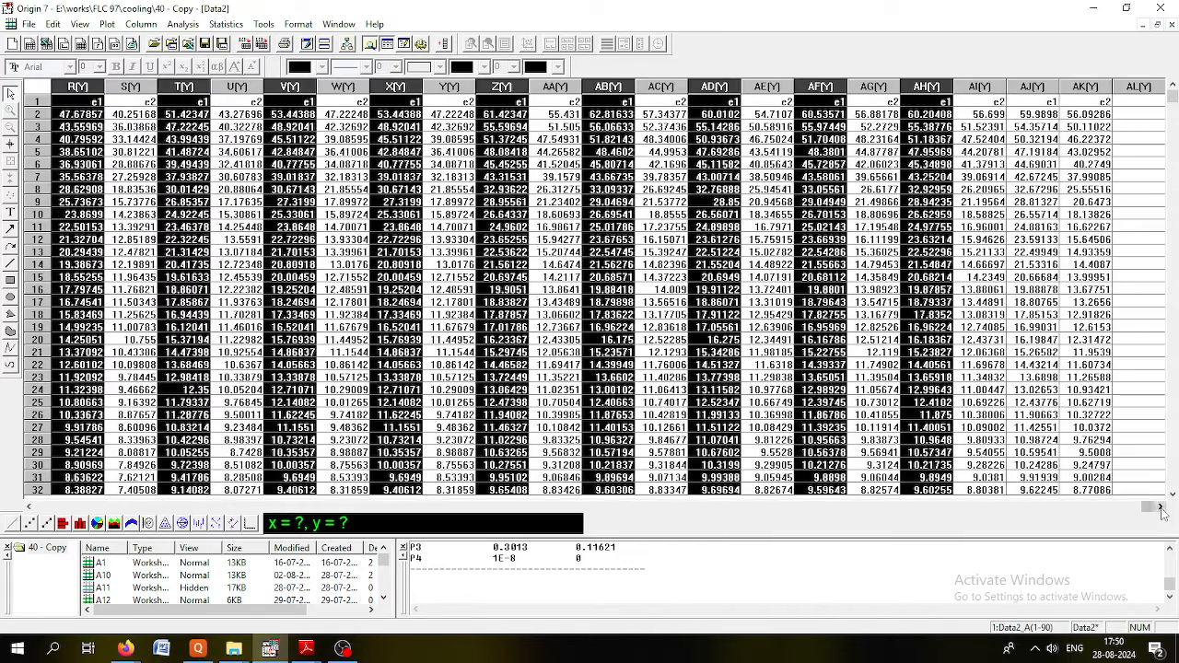
pyautogui.keyDown('ctrl'); pyautogui.click(1035, 88); pyautogui.keyUp('ctrl')
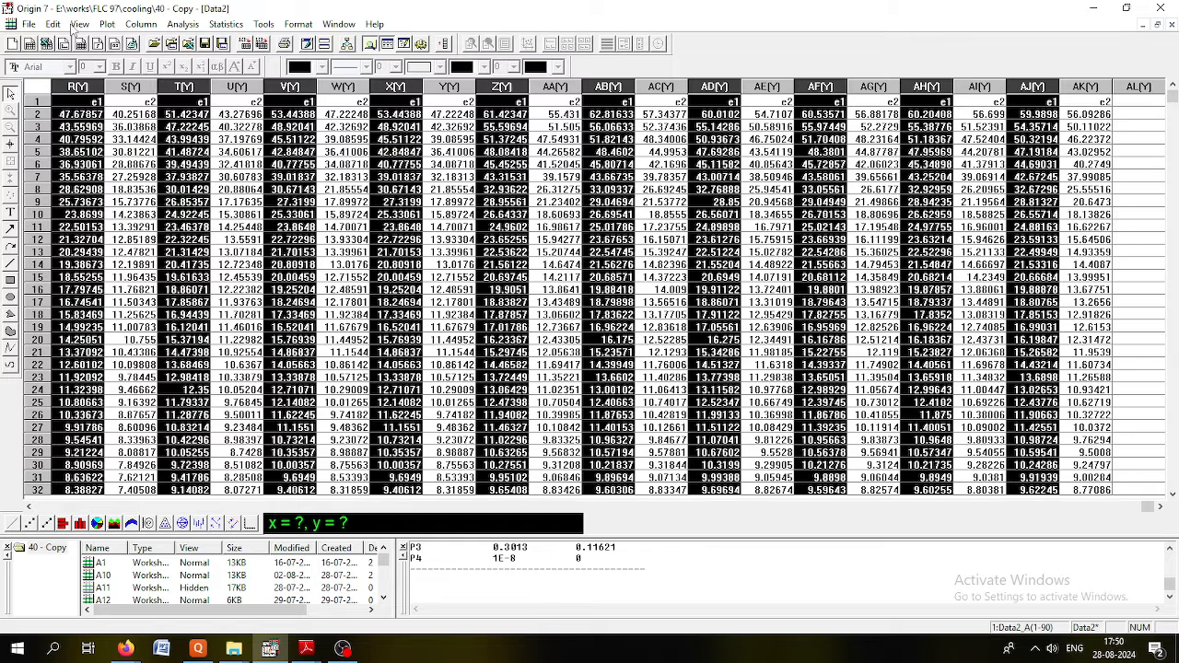
pyautogui.click(46, 523)
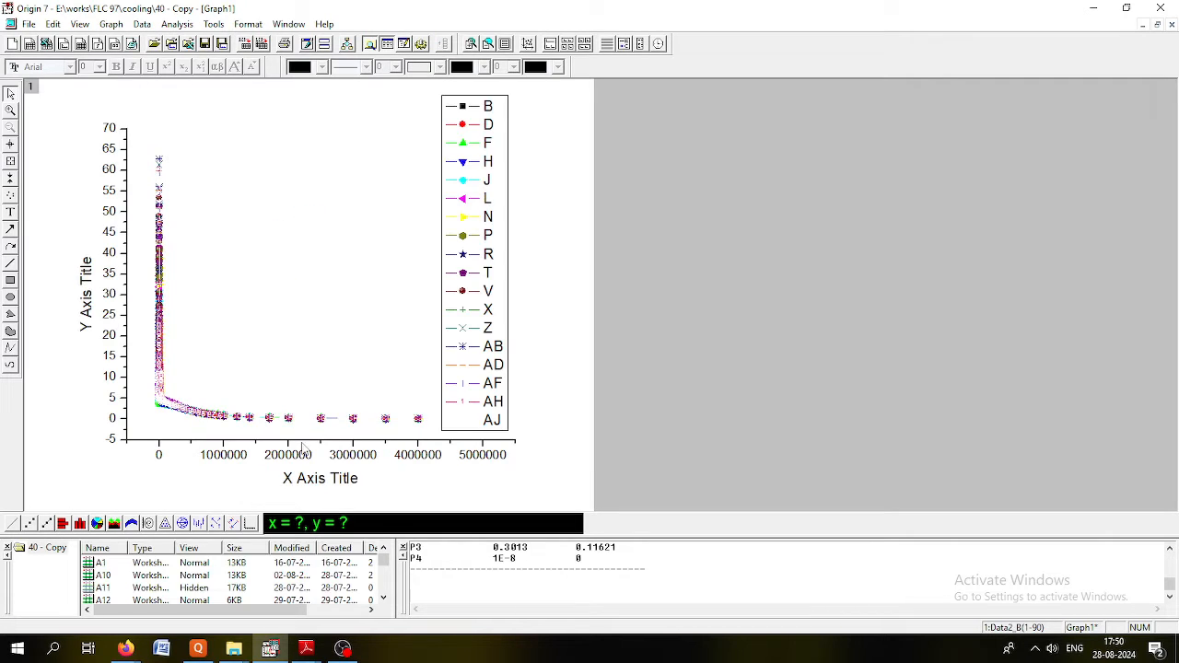
# - Change the new graph's X axis scale type to Log10, apply it, and close the axis settings
pyautogui.rightClick(301, 451)
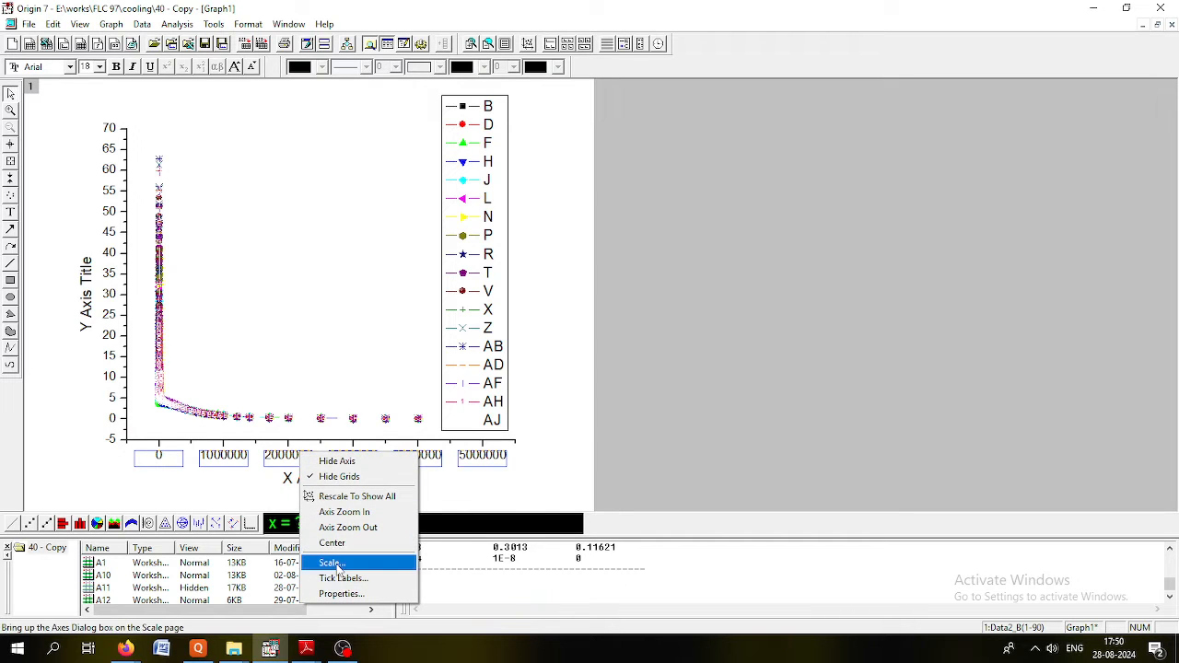
pyautogui.click(332, 563)
pyautogui.click(594, 310)
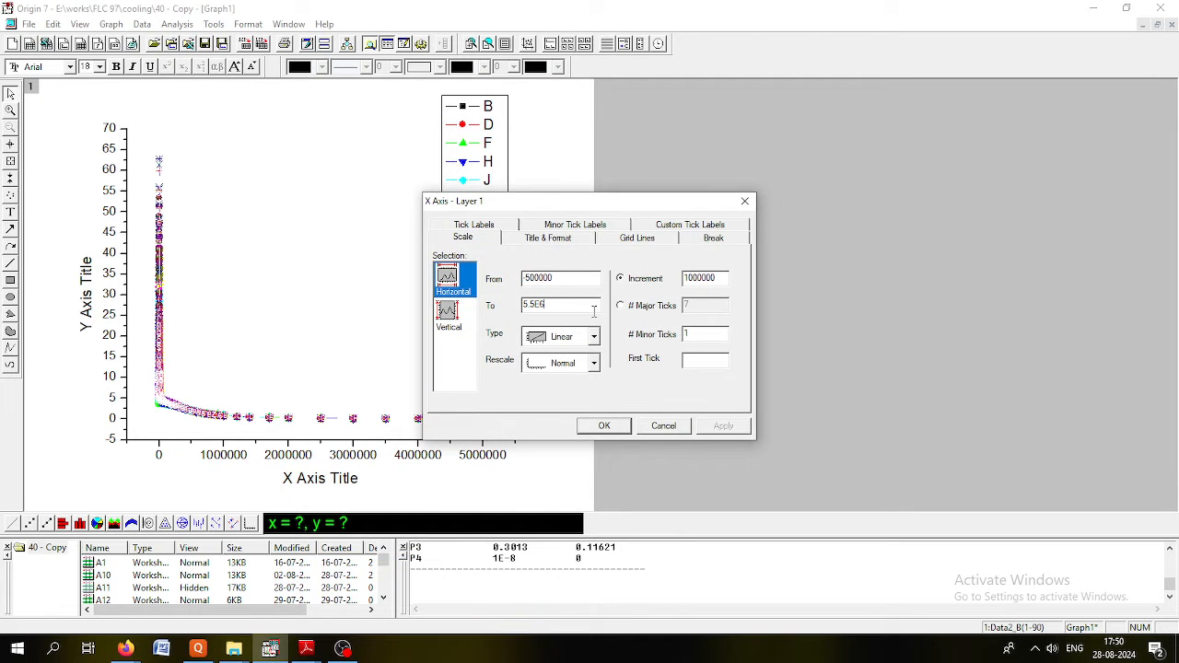
pyautogui.click(592, 342)
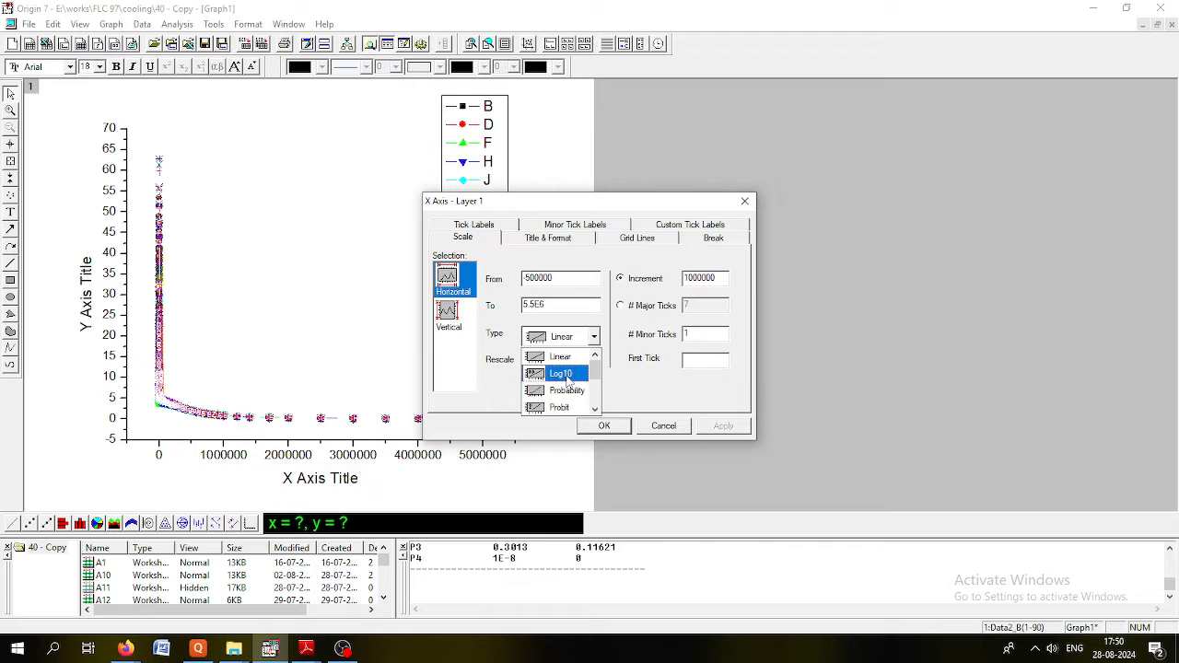
pyautogui.click(554, 366)
pyautogui.click(723, 429)
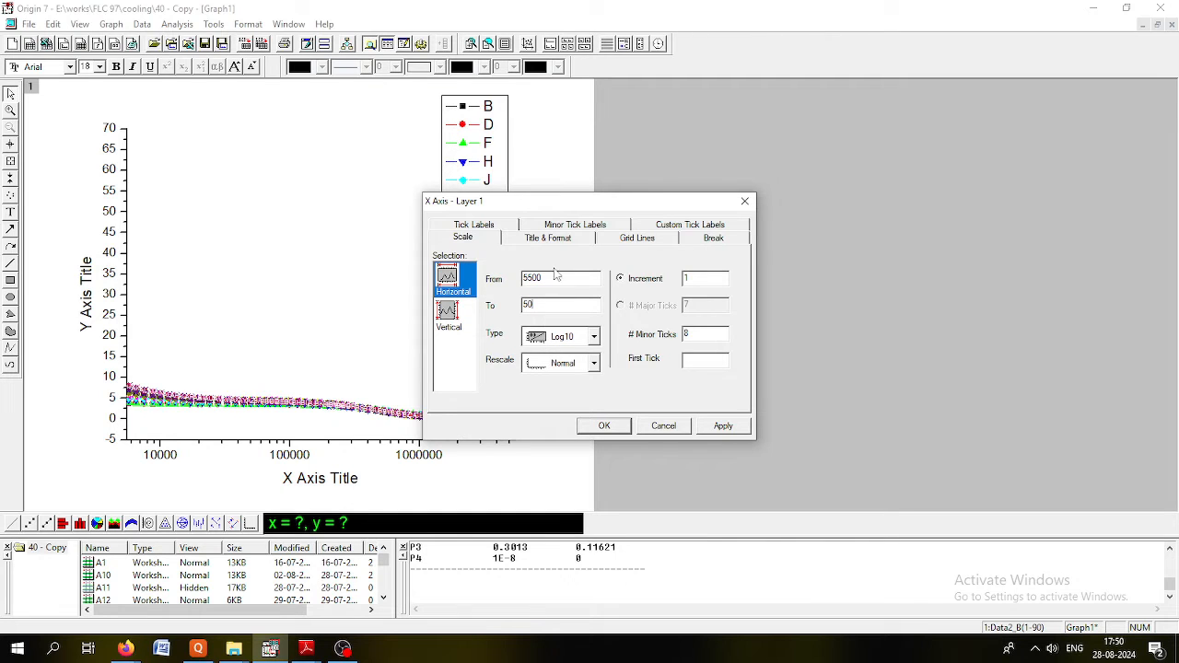
pyautogui.click(678, 430)
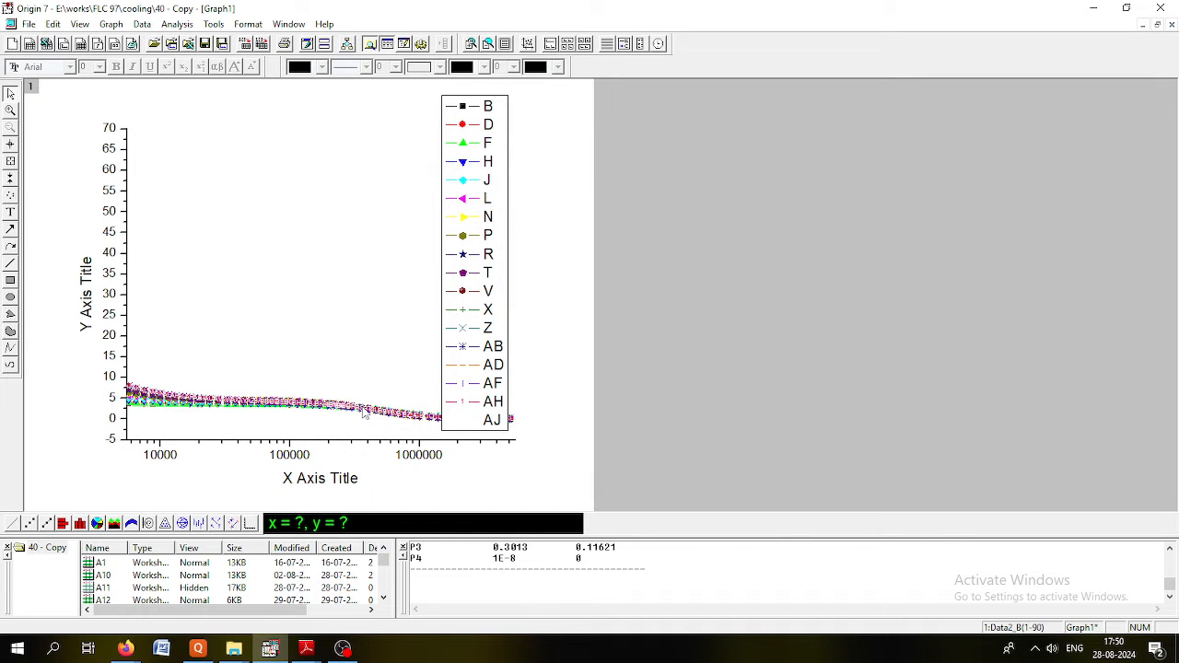
# - Set the start of the logarithmic X axis to 50, keeping 5.5E6 as its end
pyautogui.rightClick(306, 462)
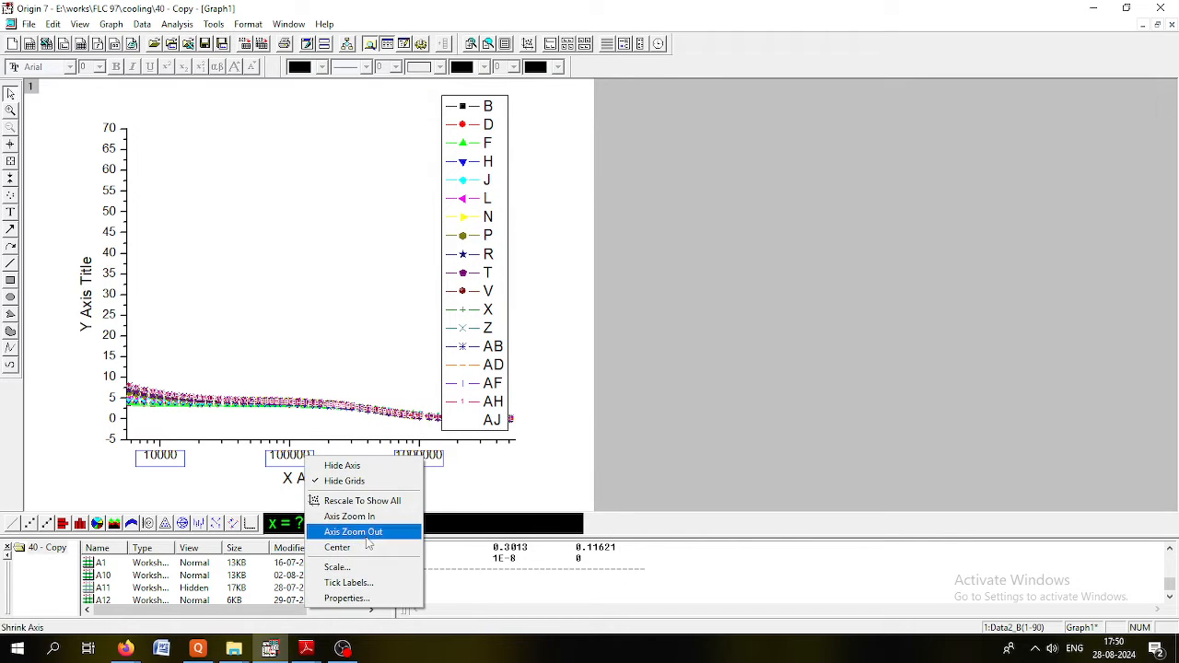
pyautogui.click(341, 565)
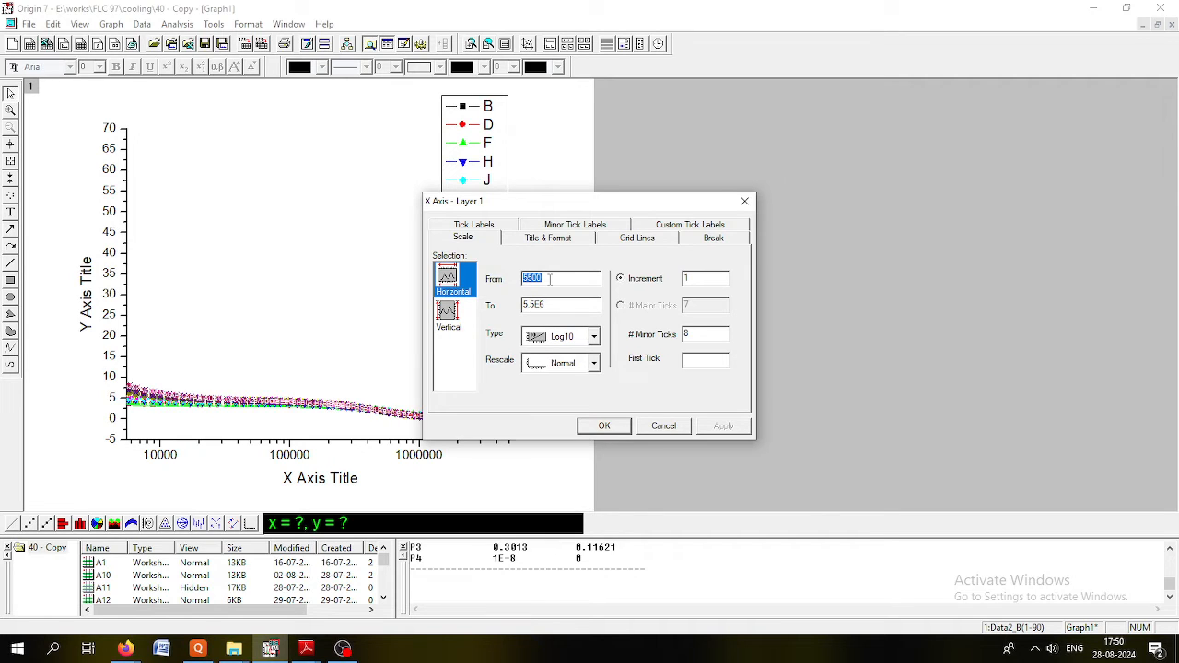
pyautogui.press('BackSpace')
pyautogui.click(722, 426)
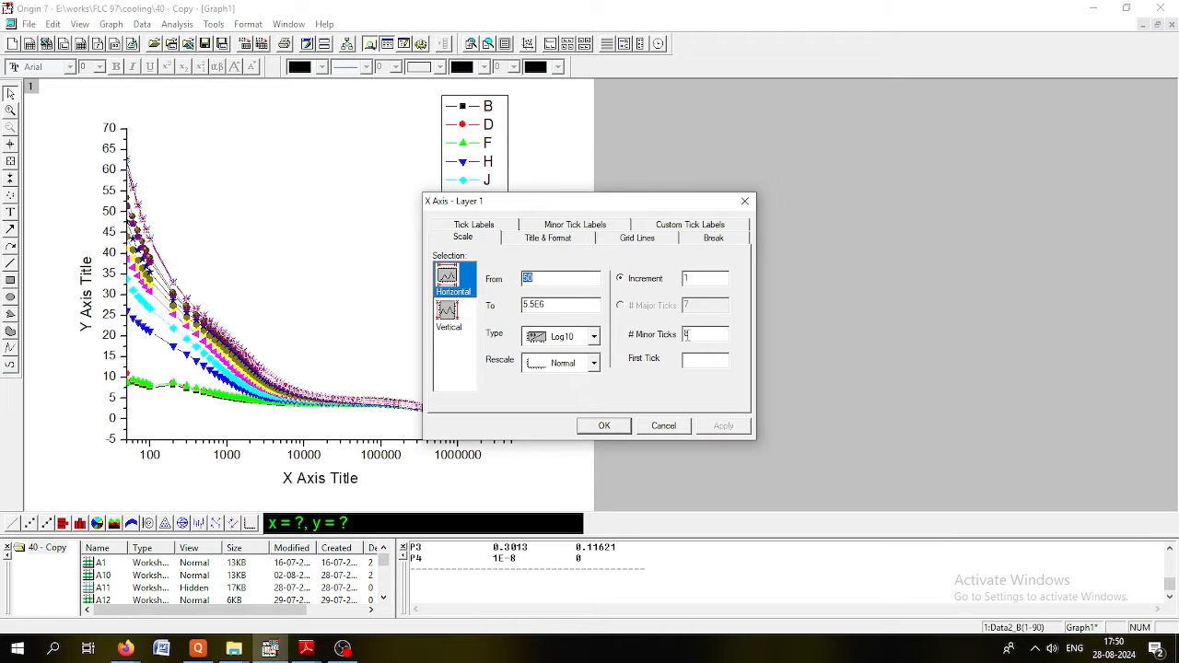
pyautogui.click(604, 426)
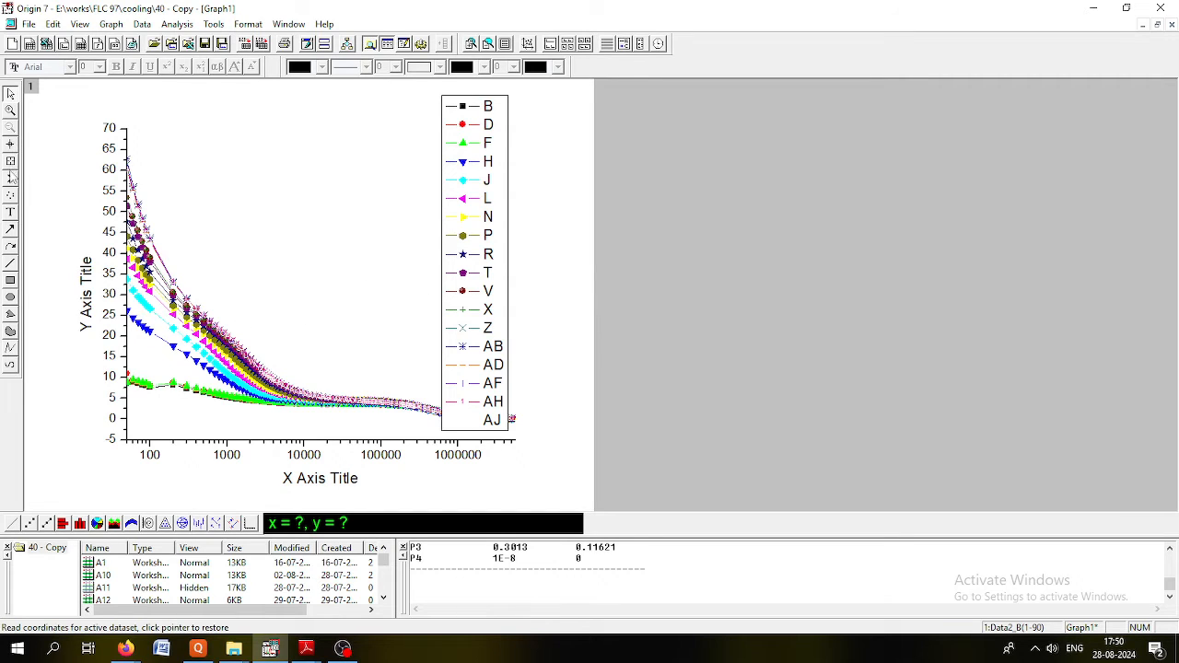
# - Enlarge the low-frequency region of the graph, between about 60 and 3000 on the X axis, to examine the separate e1 curves
pyautogui.click(10, 110)
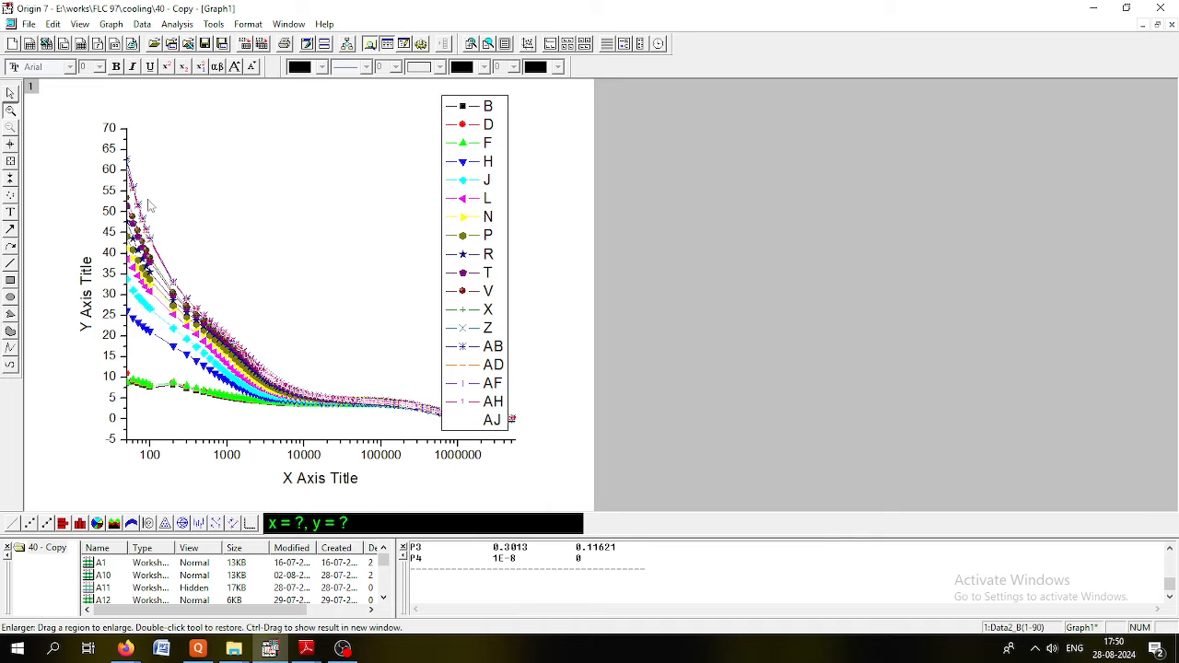
pyautogui.moveTo(86, 190); pyautogui.dragTo(404, 433)
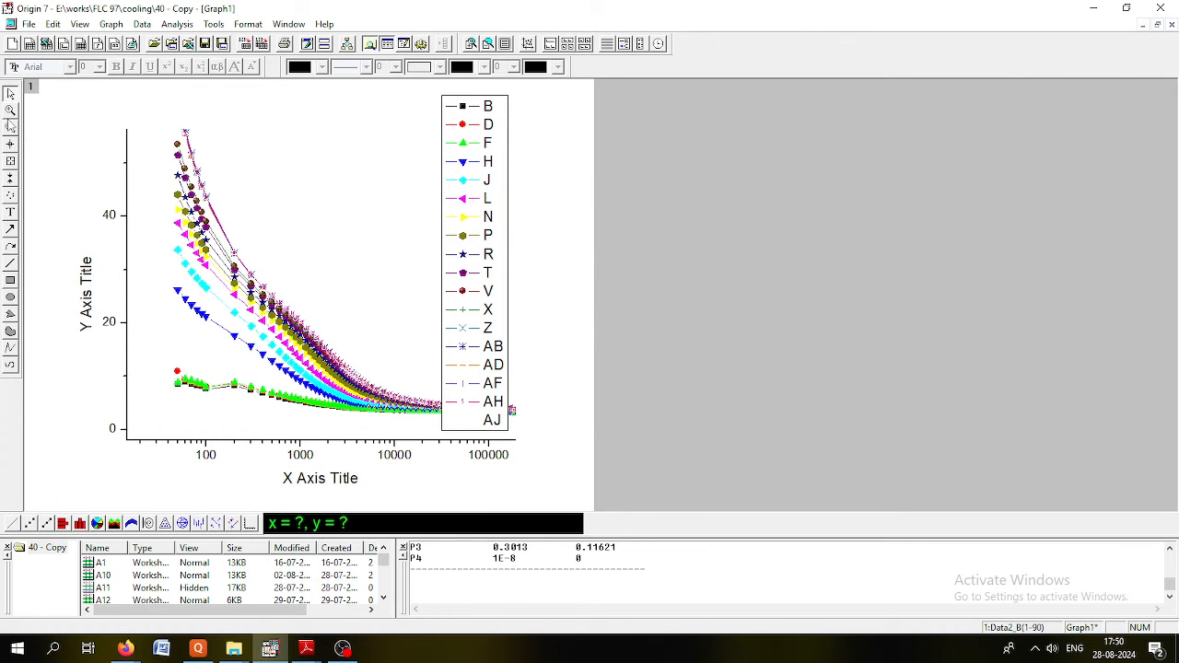
pyautogui.click(10, 126)
pyautogui.moveTo(185, 187); pyautogui.dragTo(346, 414)
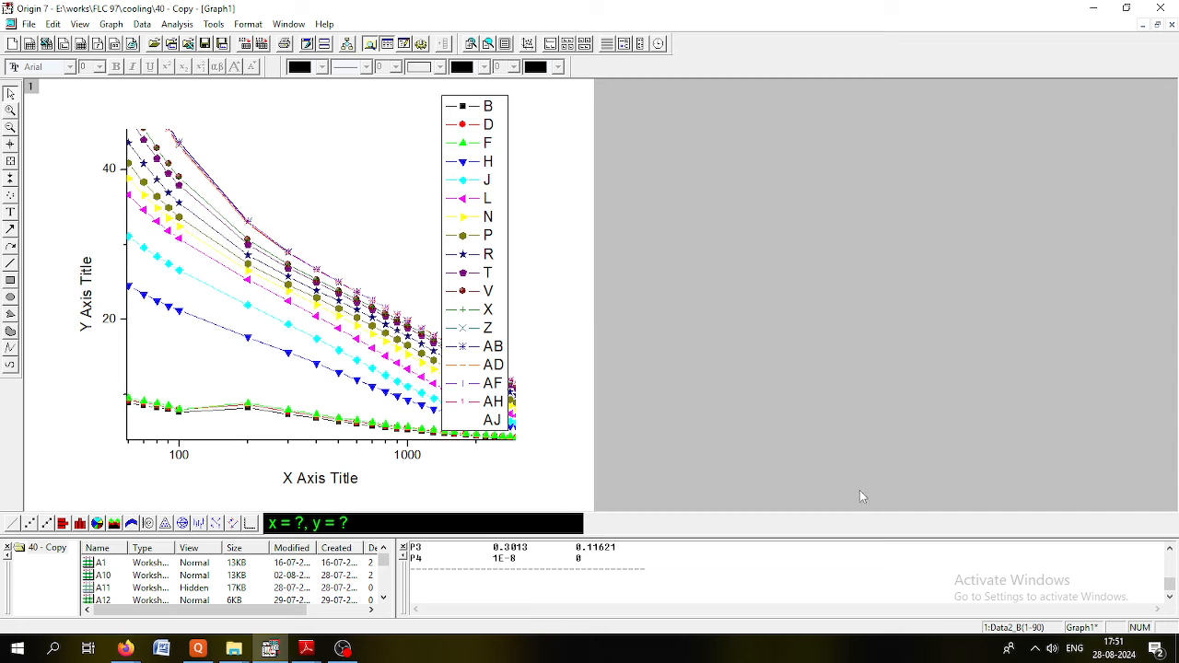
pyautogui.click(343, 648)
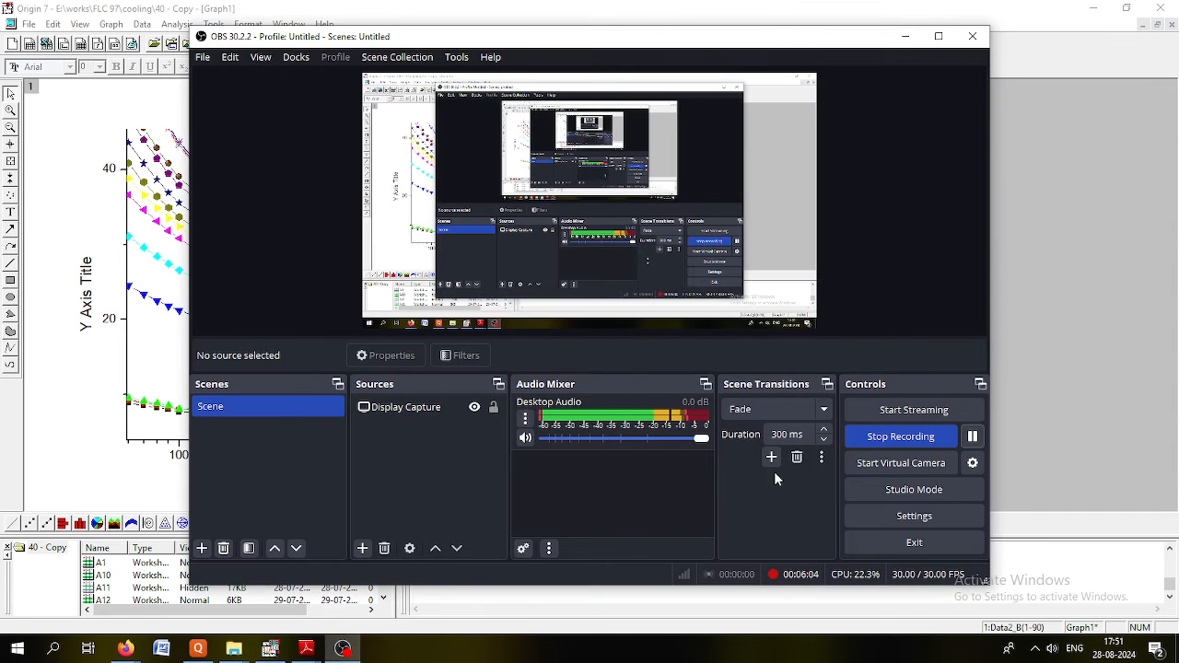